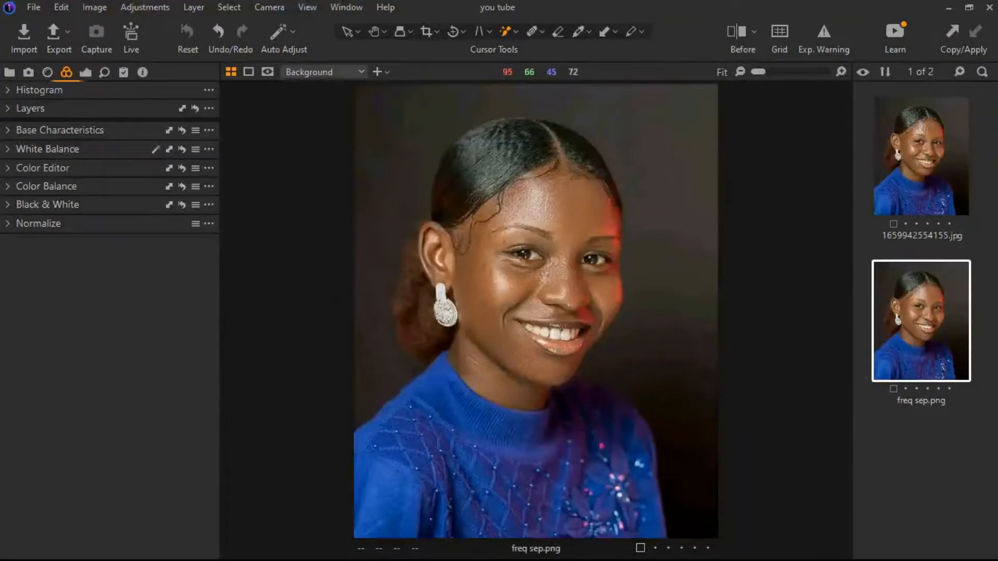
# View the original portrait 1659942554155.jpg for comparison and return to the retouched freq sep.png
pyautogui.click(931, 185)
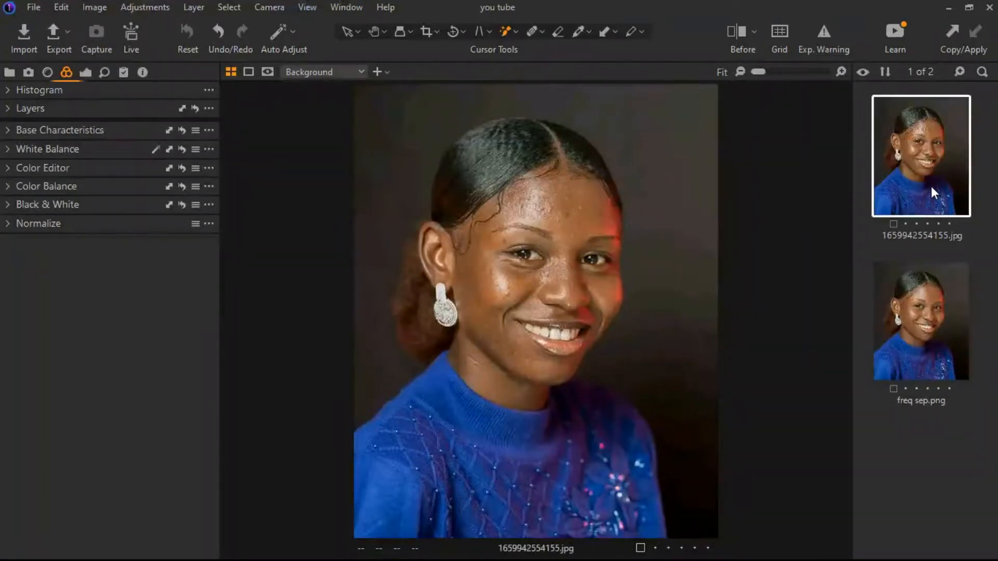
pyautogui.click(917, 345)
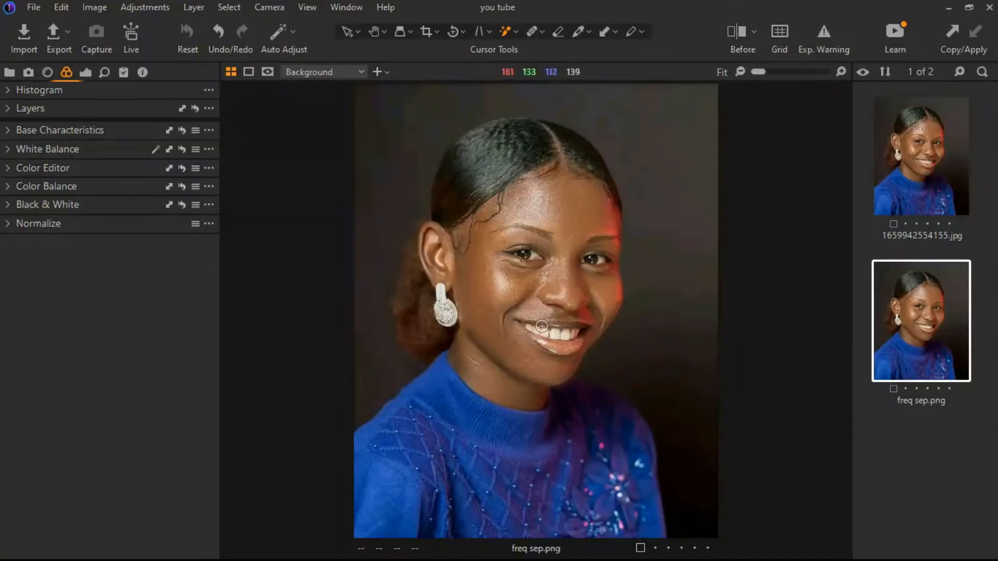
pyautogui.click(84, 74)
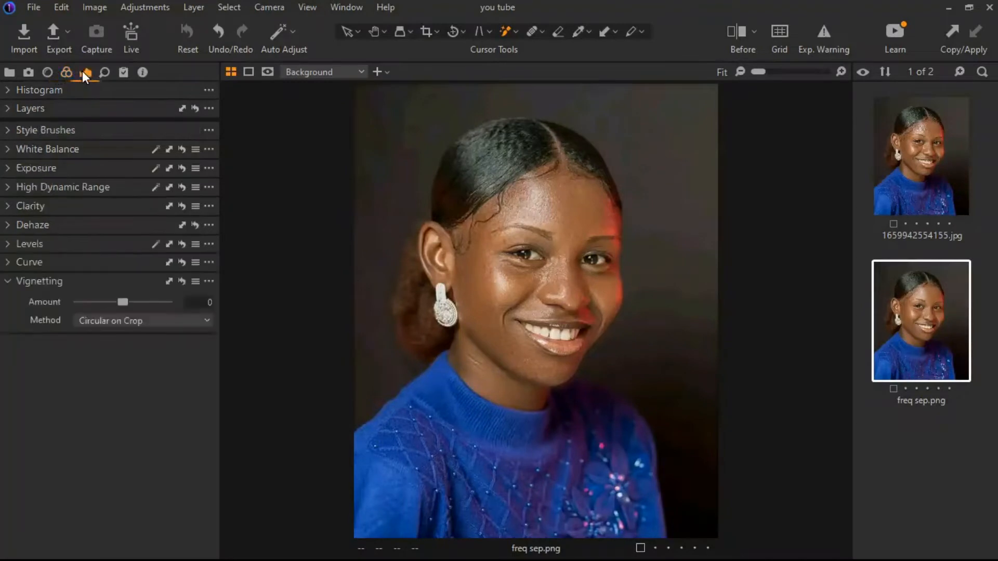
pyautogui.click(64, 70)
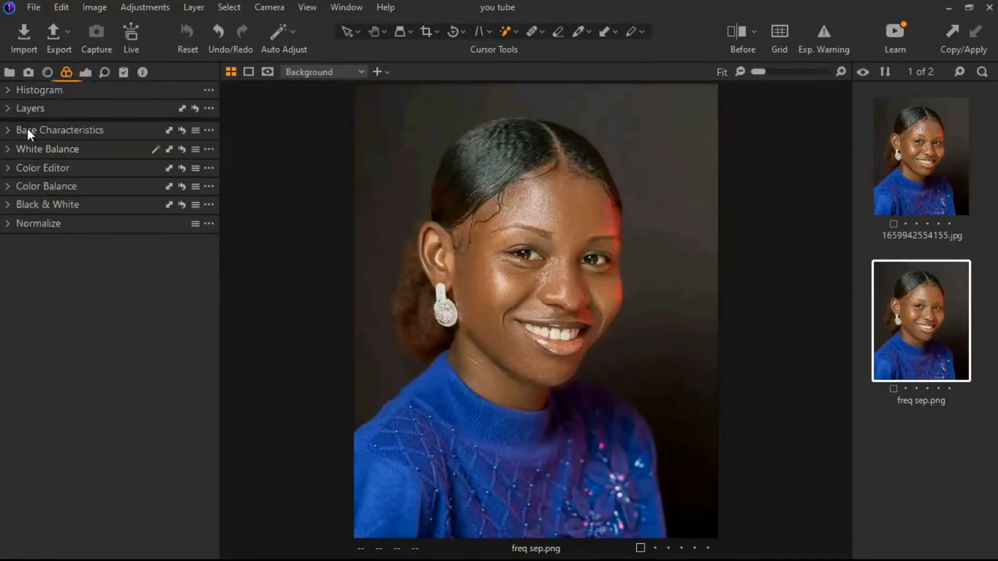
pyautogui.click(10, 107)
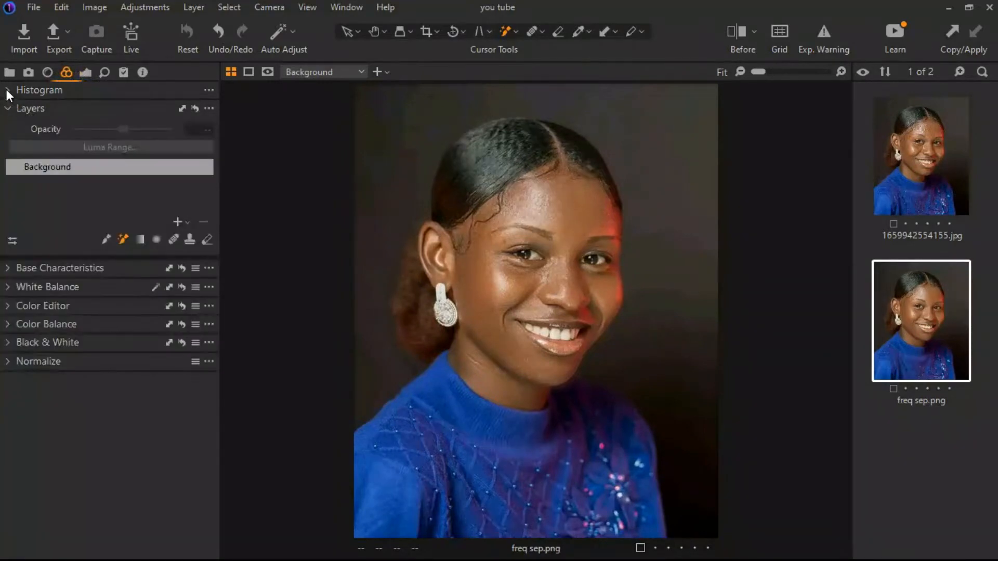
pyautogui.click(7, 90)
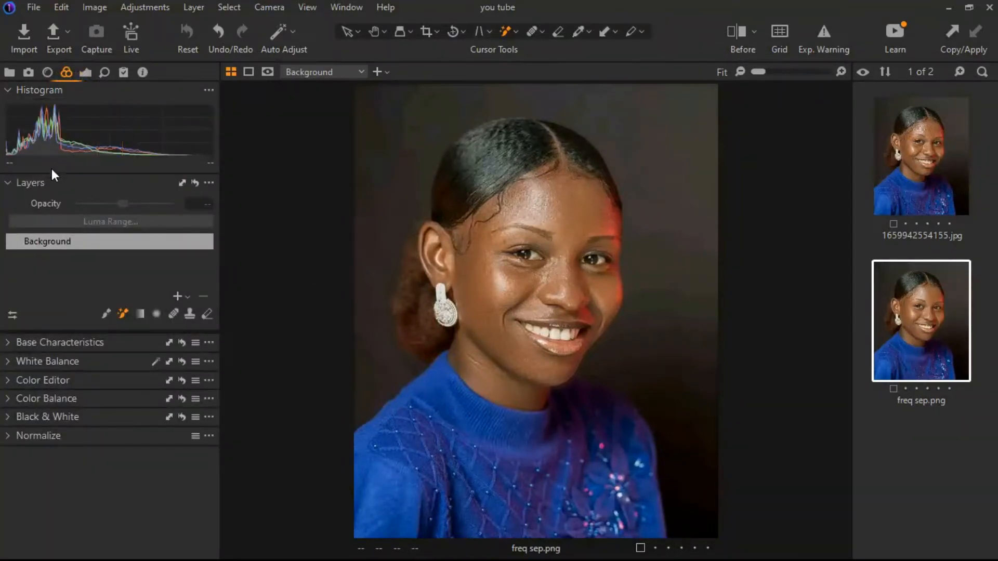
pyautogui.click(8, 92)
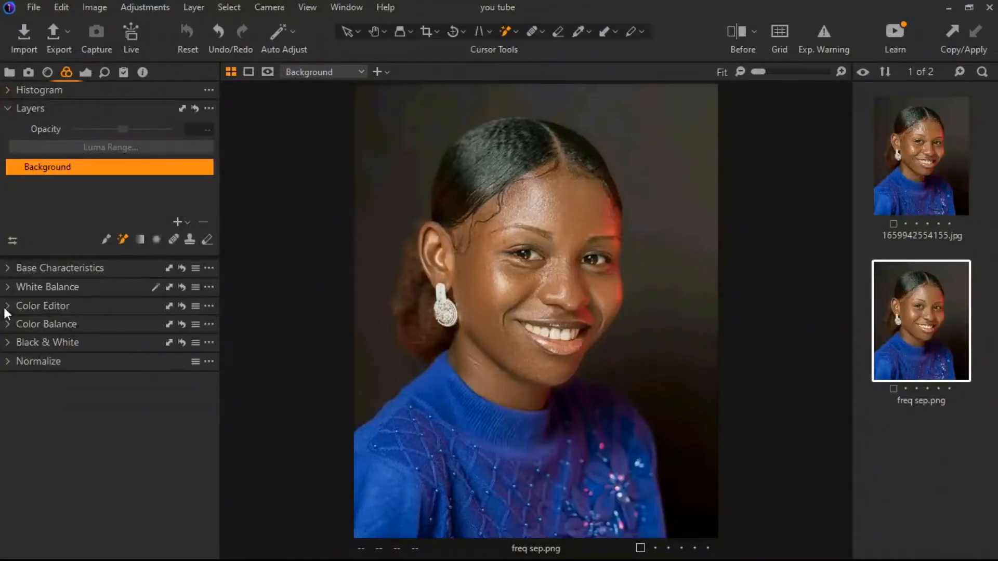
pyautogui.click(7, 325)
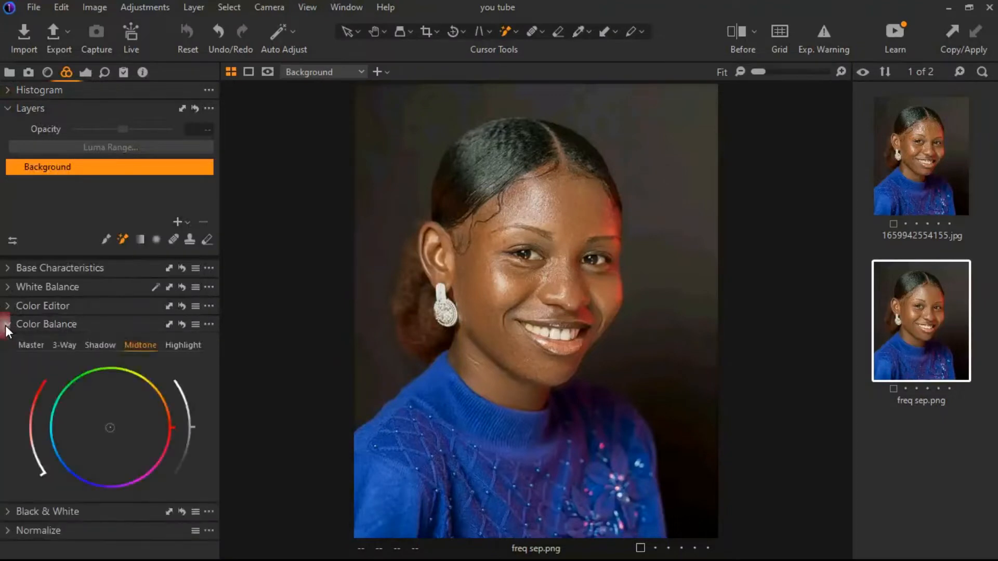
pyautogui.click(7, 326)
# Sample the skin colour from the woman's cheek with the Color Editor's Skin Tone picker
pyautogui.click(7, 306)
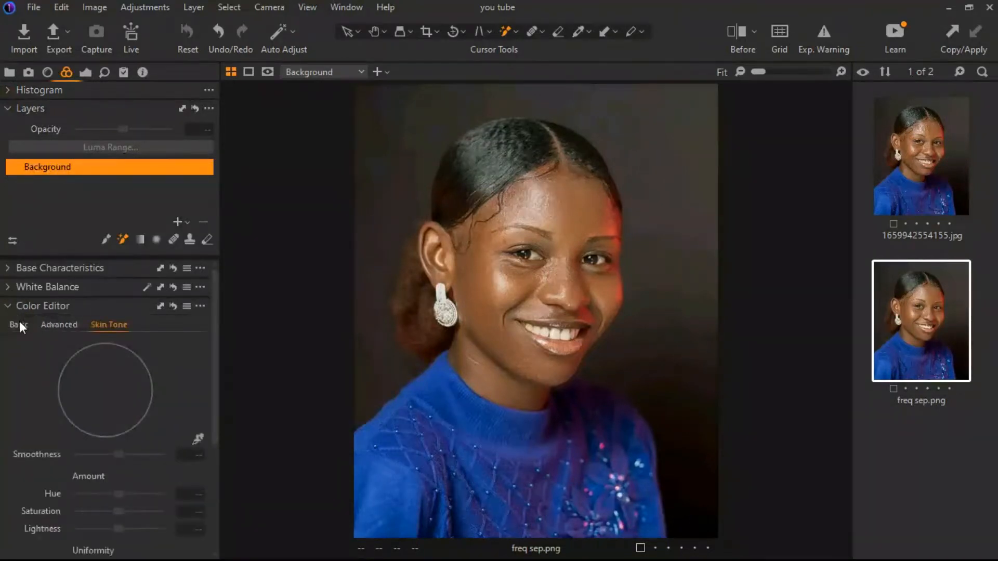
pyautogui.click(13, 325)
pyautogui.click(59, 324)
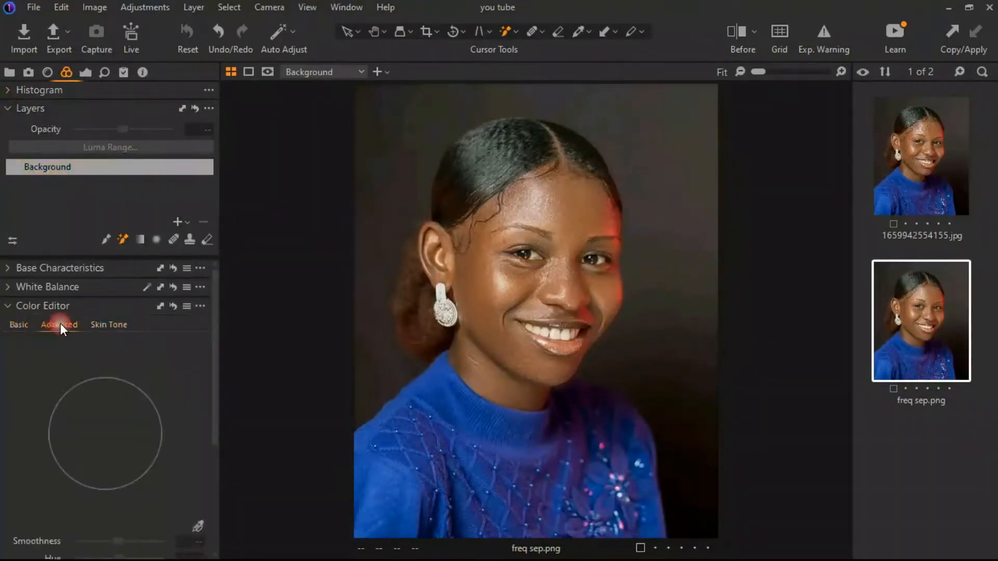
pyautogui.click(108, 325)
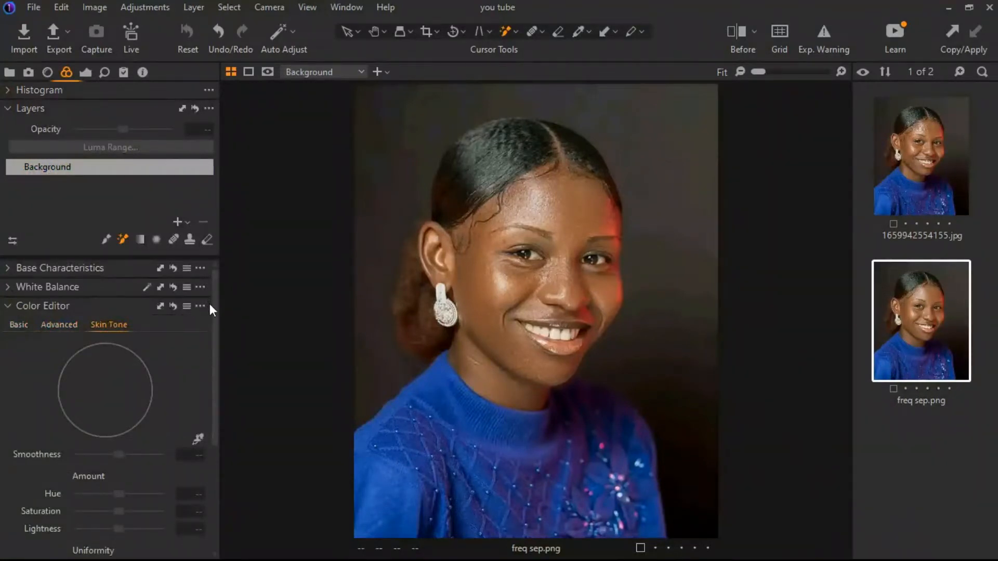
pyautogui.moveTo(214, 311); pyautogui.dragTo(214, 335)
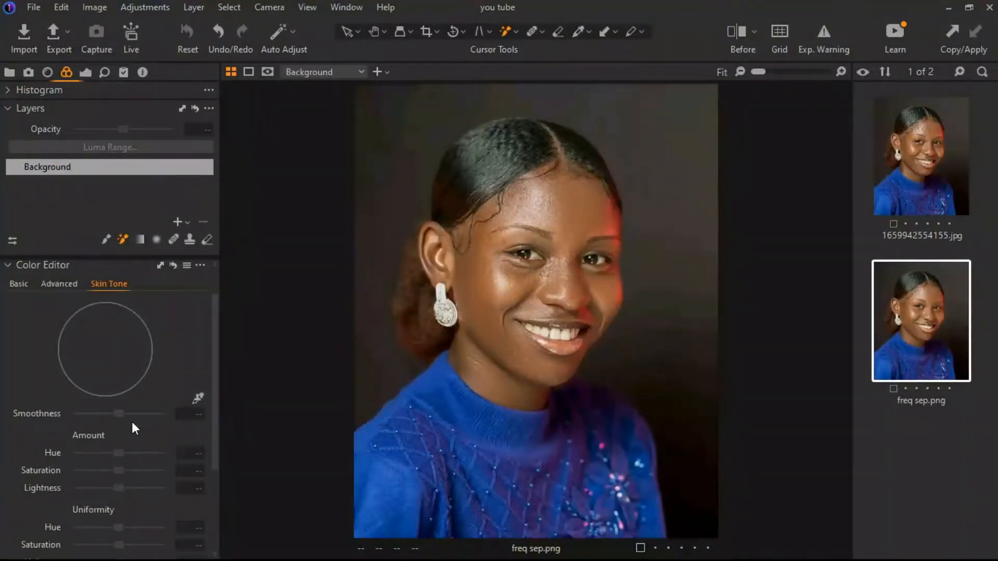
pyautogui.moveTo(218, 336); pyautogui.dragTo(216, 351)
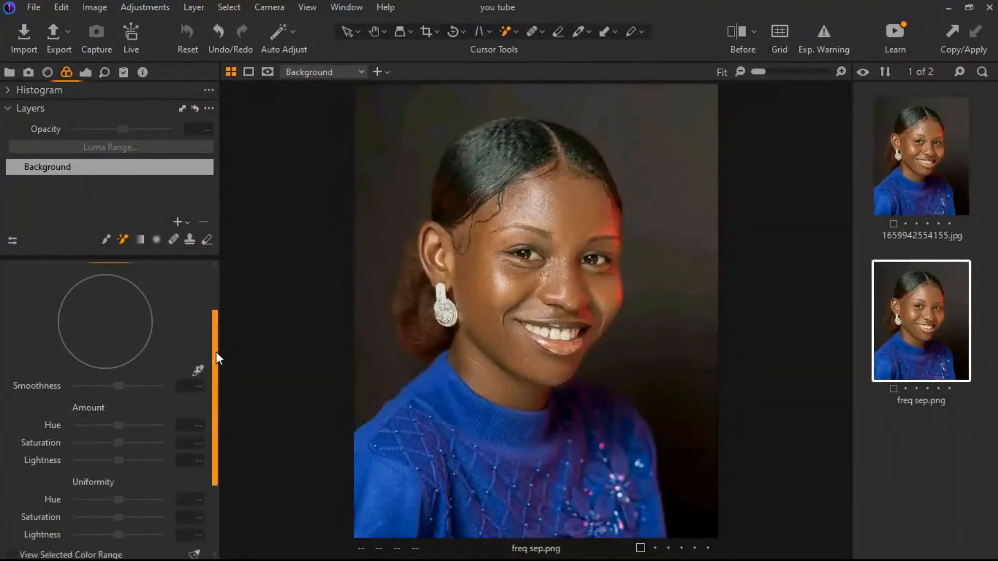
pyautogui.click(5, 108)
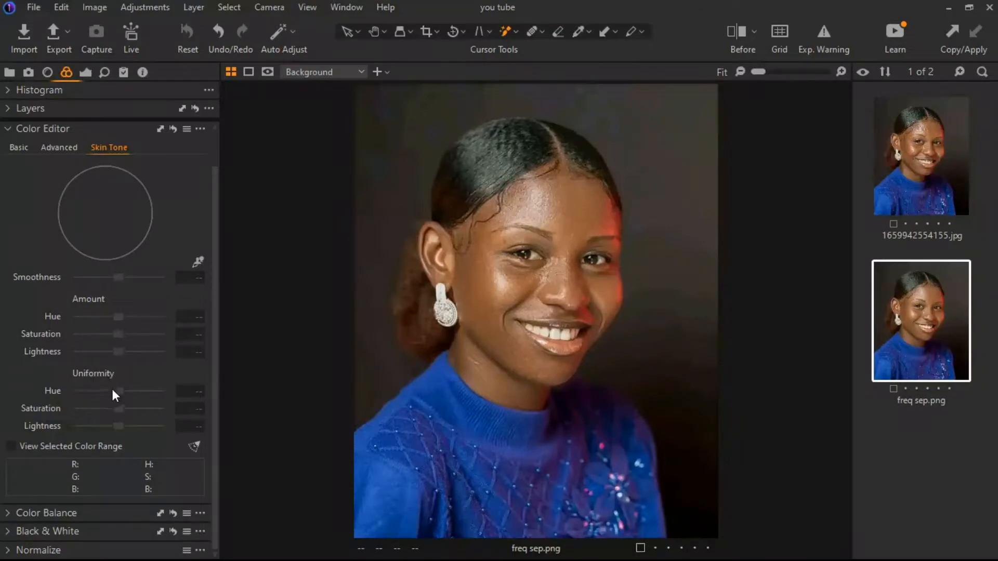
pyautogui.click(198, 262)
pyautogui.click(502, 296)
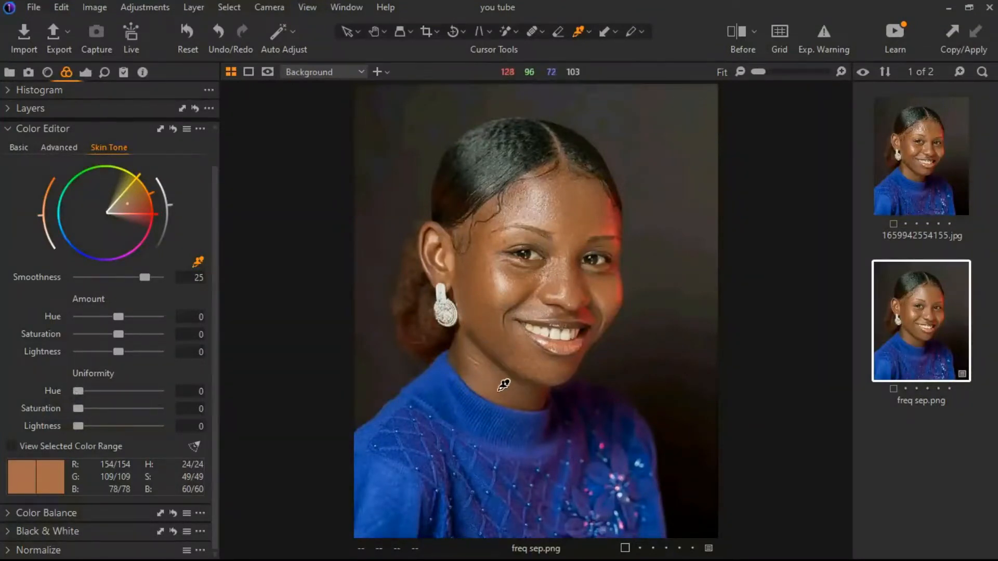
pyautogui.click(267, 72)
pyautogui.click(247, 72)
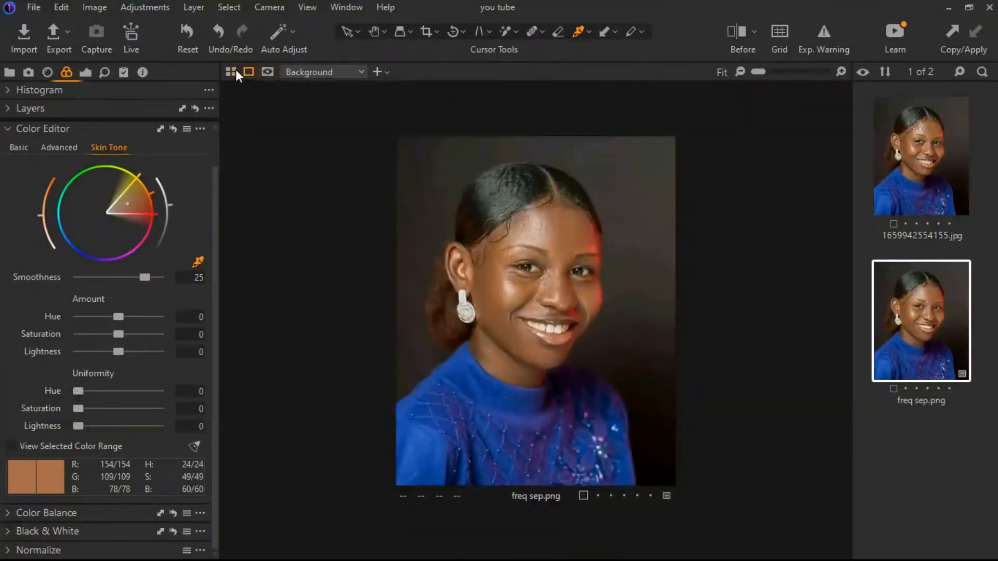
pyautogui.click(233, 73)
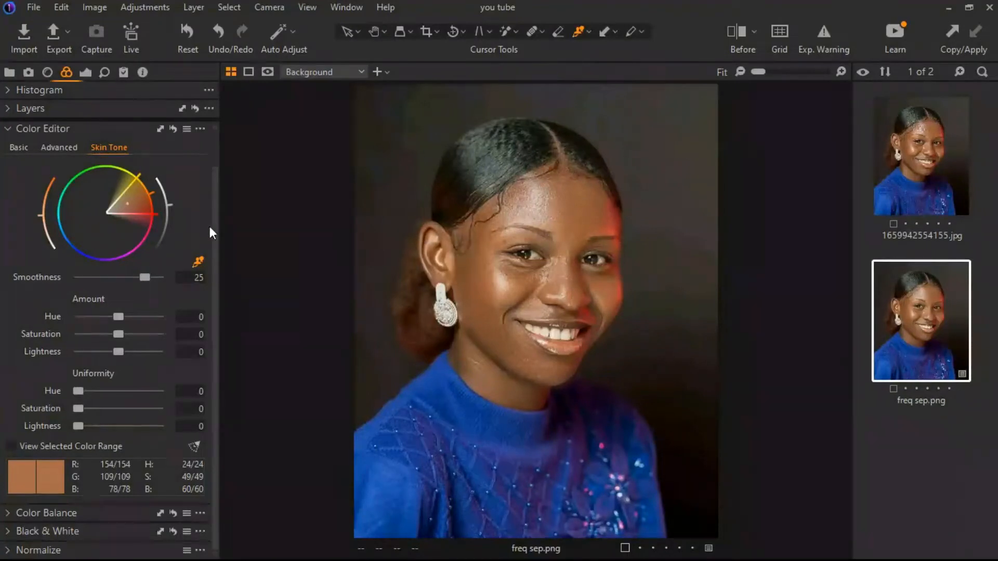
# Check which parts of the portrait the sampled skin tone covers using the selected colour range preview
pyautogui.click(12, 447)
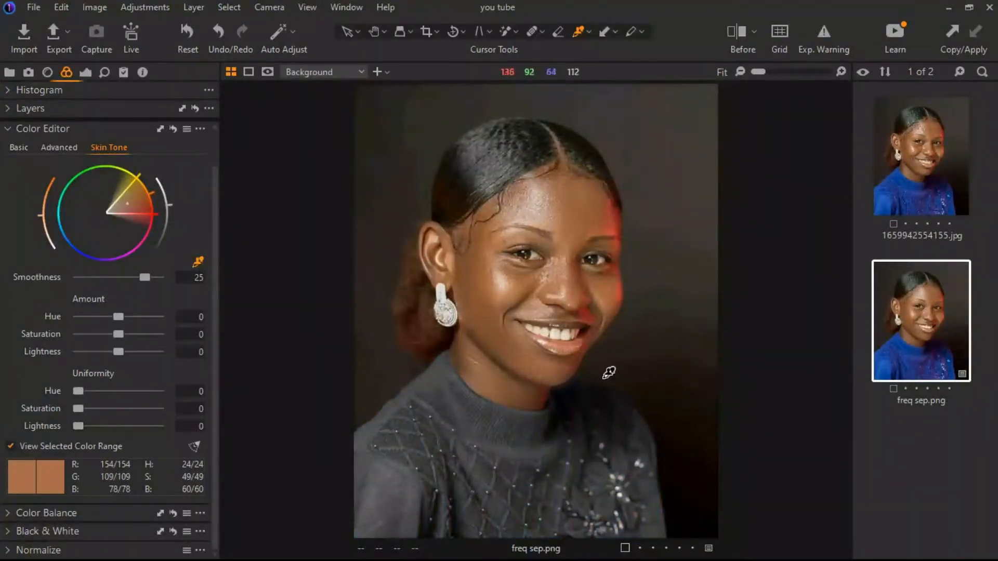
pyautogui.click(11, 447)
pyautogui.click(11, 447)
pyautogui.moveTo(160, 208)
pyautogui.mouseDown()
pyautogui.moveTo(151, 213)
pyautogui.moveTo(164, 207)
pyautogui.mouseUp()
pyautogui.click(11, 446)
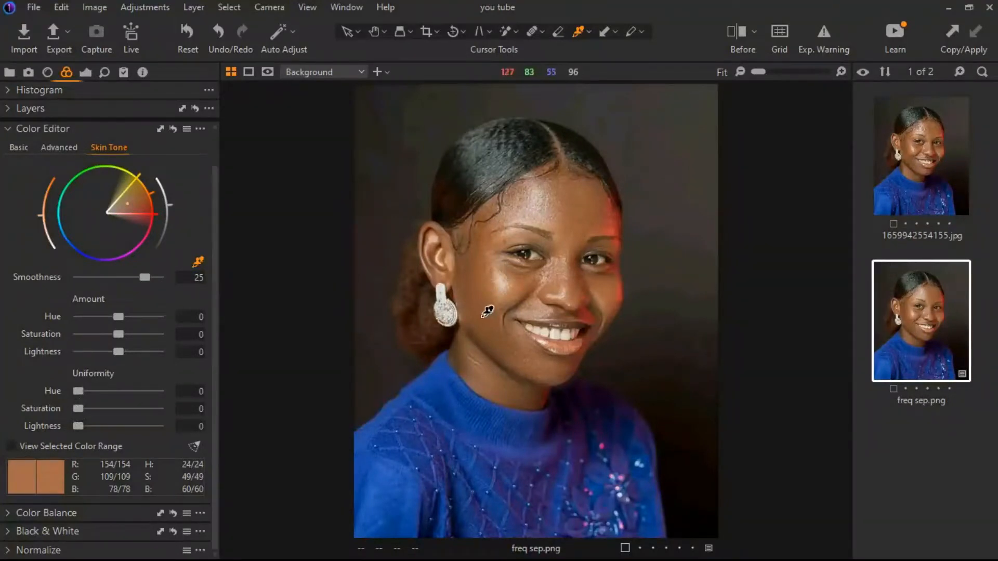
# Try raising the skin tone's Hue uniformity to 70
pyautogui.moveTo(78, 391); pyautogui.dragTo(113, 396)
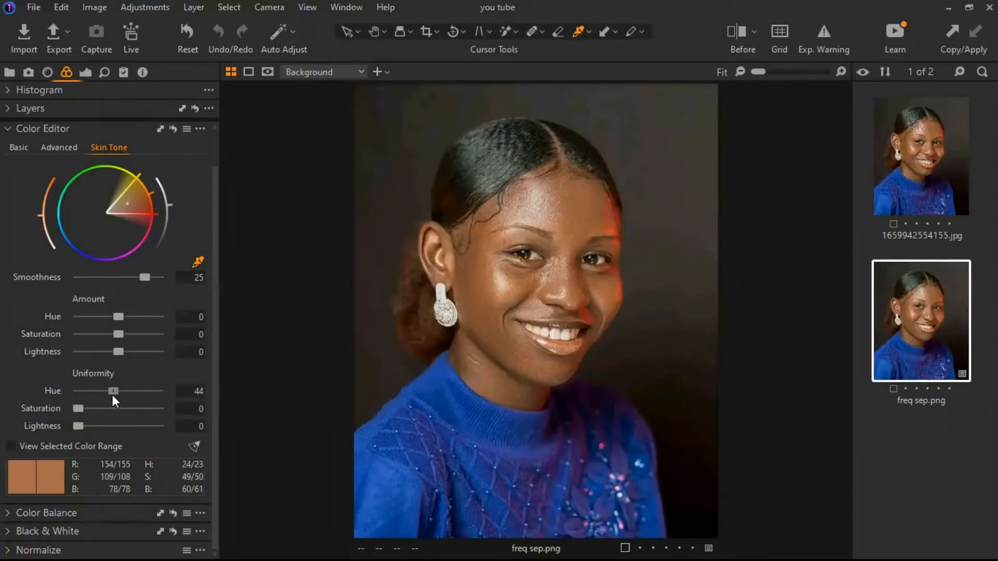
pyautogui.moveTo(113, 395); pyautogui.dragTo(134, 394)
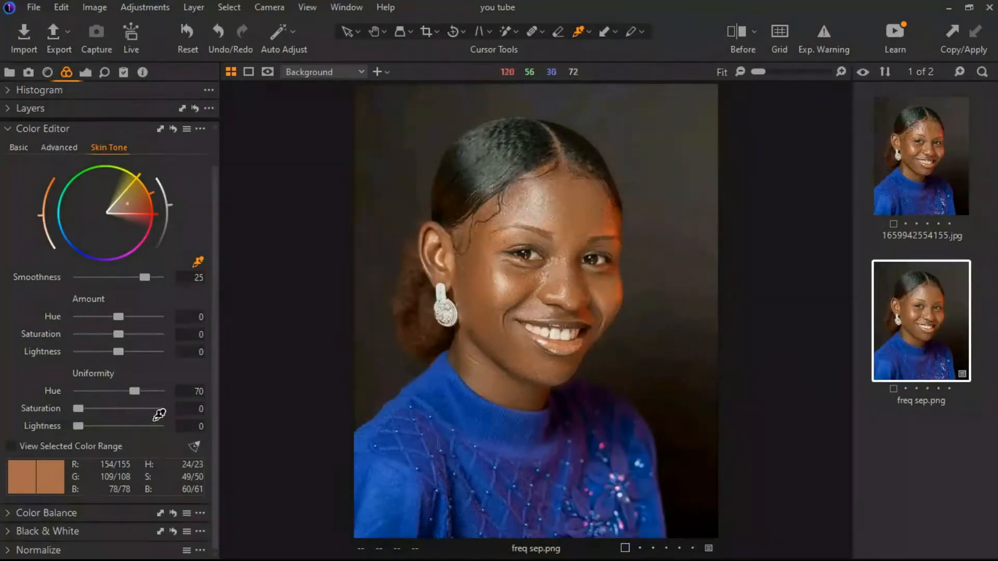
pyautogui.moveTo(136, 391)
pyautogui.mouseDown()
pyautogui.moveTo(163, 385)
pyautogui.moveTo(101, 409)
pyautogui.moveTo(174, 392)
pyautogui.moveTo(73, 413)
pyautogui.moveTo(142, 375)
pyautogui.mouseUp()
# Set the skin tone's uniformity to Hue 19 and Saturation 100
pyautogui.moveTo(77, 408); pyautogui.dragTo(107, 400)
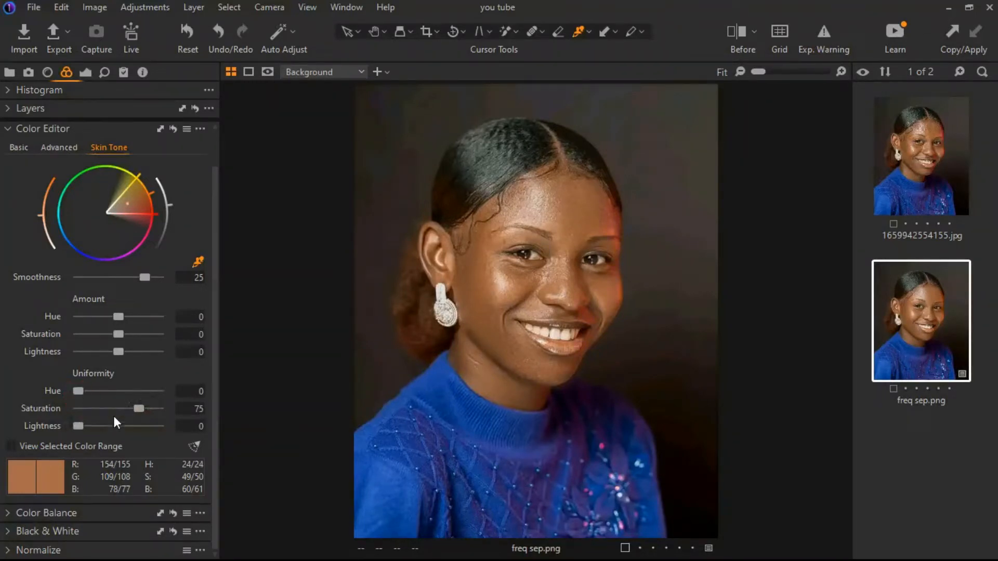
pyautogui.moveTo(78, 389); pyautogui.dragTo(94, 389)
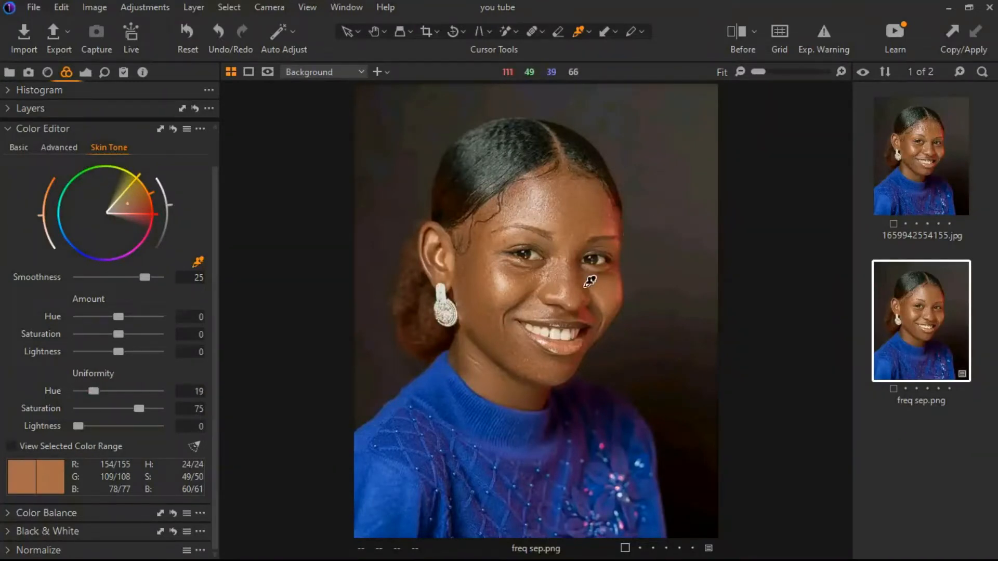
pyautogui.moveTo(137, 408); pyautogui.dragTo(159, 398)
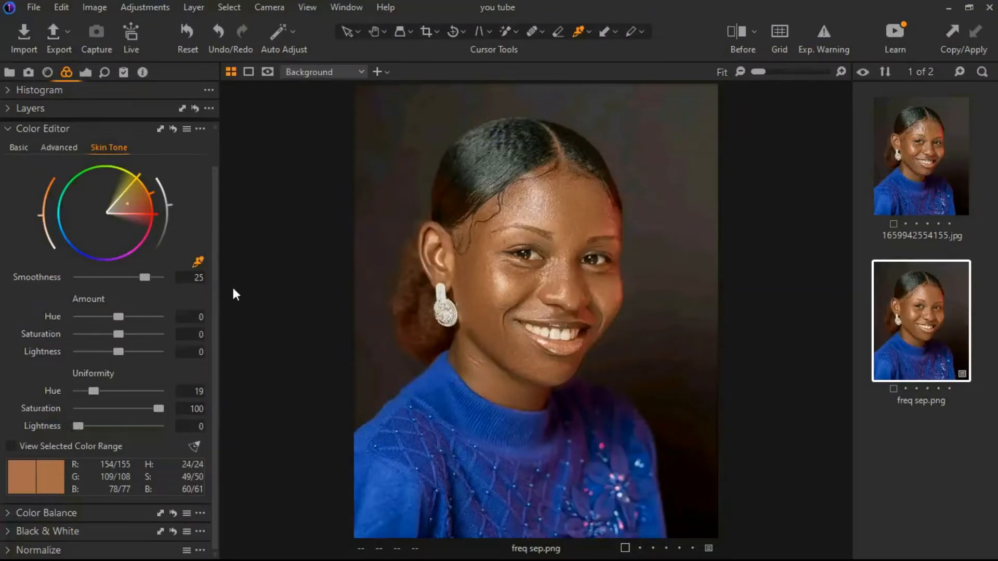
# Compare the portrait before and after the skin tone adjustment with the split view across the whole image
pyautogui.click(737, 29)
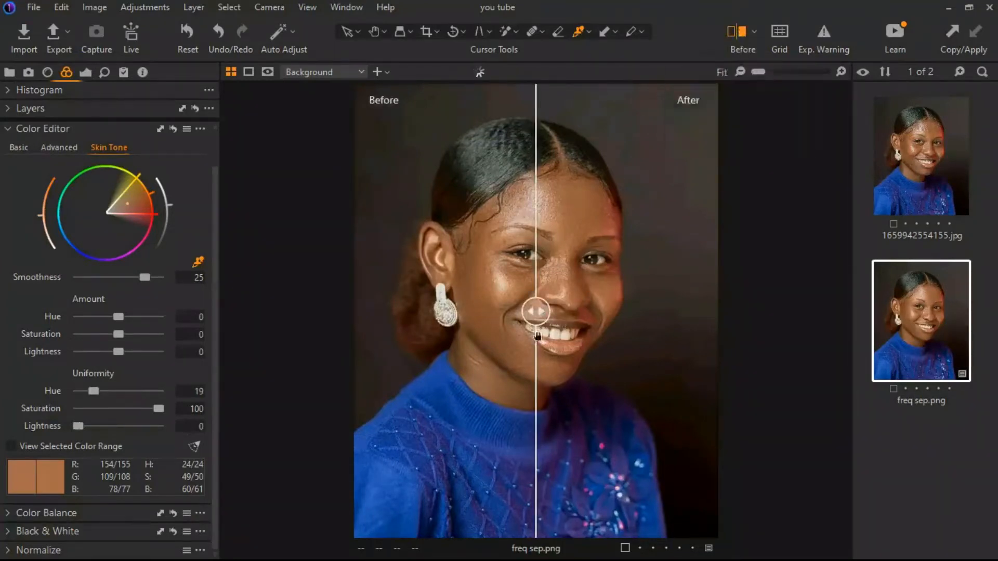
pyautogui.moveTo(543, 316); pyautogui.dragTo(321, 323)
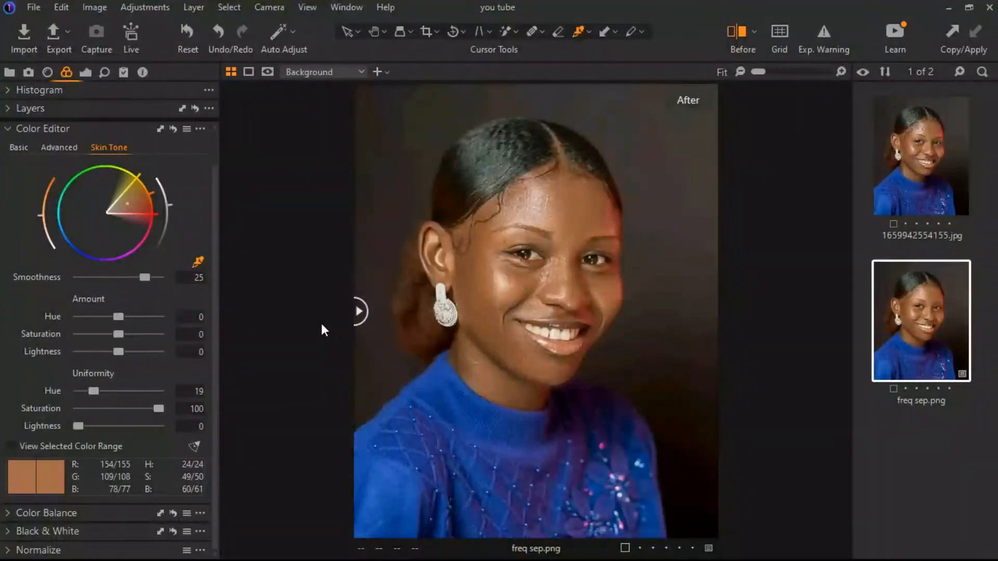
pyautogui.click(738, 34)
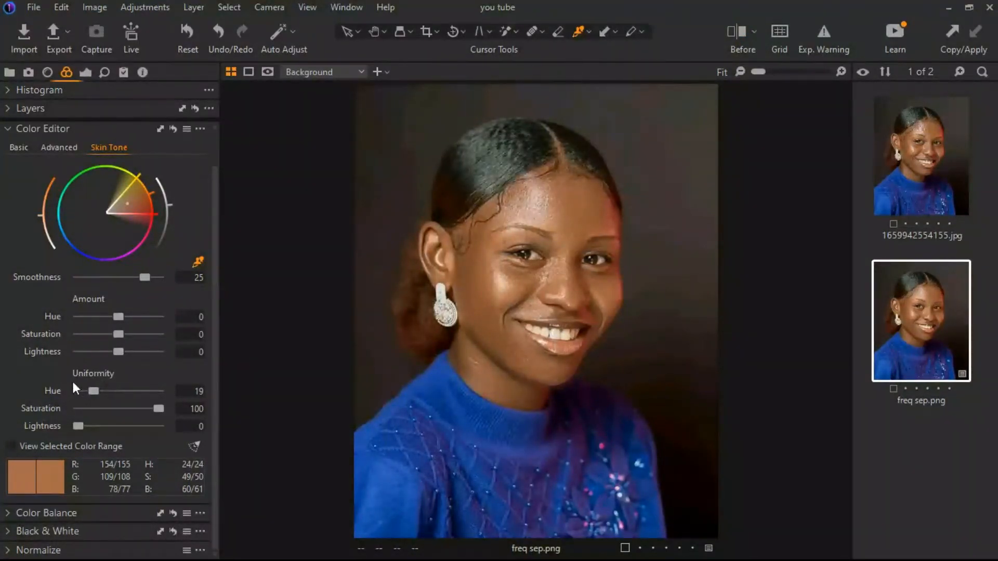
# Try a Hue uniformity of 50 with the red edge of the sampled skin tone range pulled inward
pyautogui.moveTo(92, 390); pyautogui.dragTo(55, 396)
pyautogui.moveTo(82, 392); pyautogui.dragTo(94, 390)
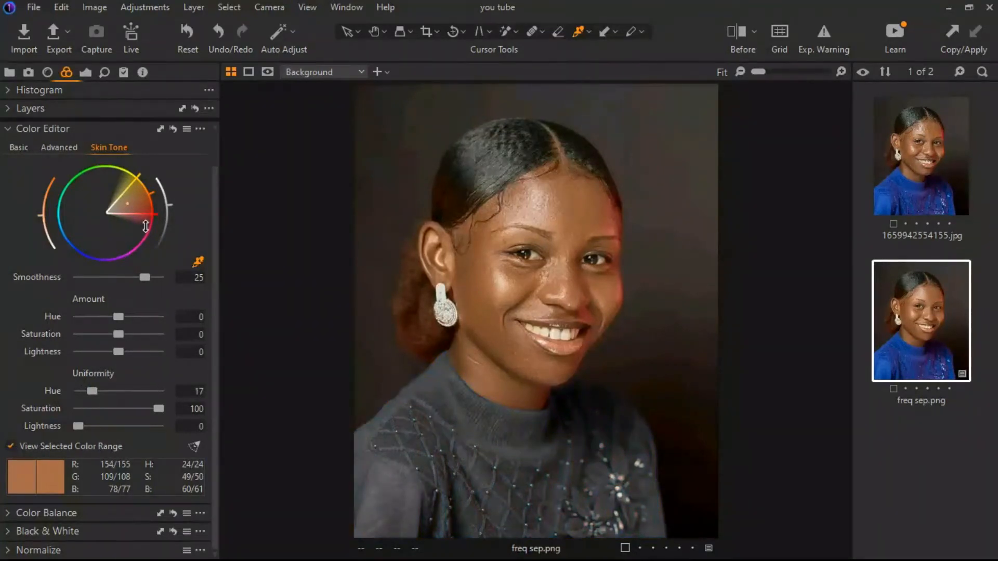
pyautogui.moveTo(145, 226); pyautogui.dragTo(148, 222)
pyautogui.moveTo(93, 389); pyautogui.dragTo(124, 376)
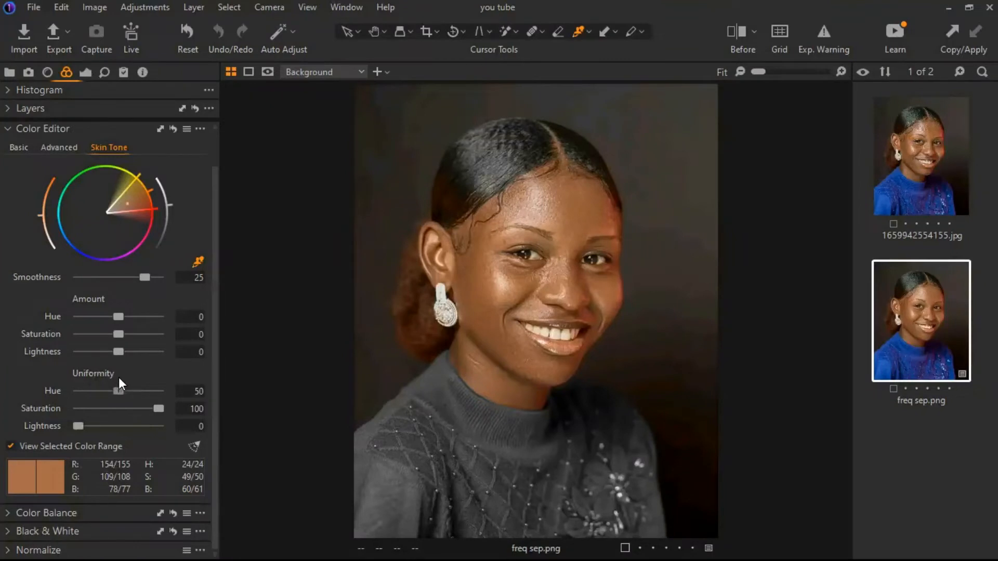
pyautogui.moveTo(155, 223); pyautogui.dragTo(157, 219)
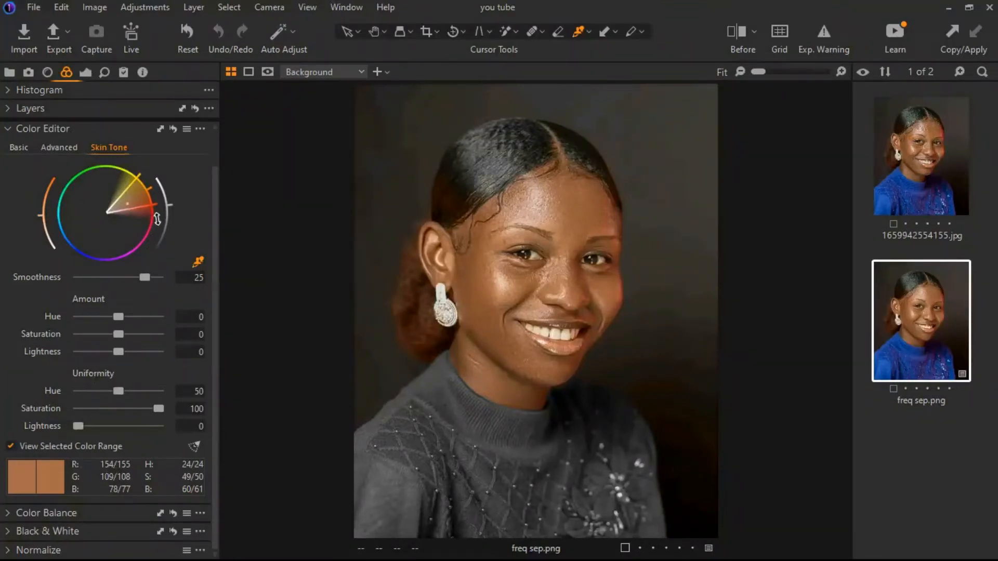
pyautogui.moveTo(157, 220); pyautogui.dragTo(157, 223)
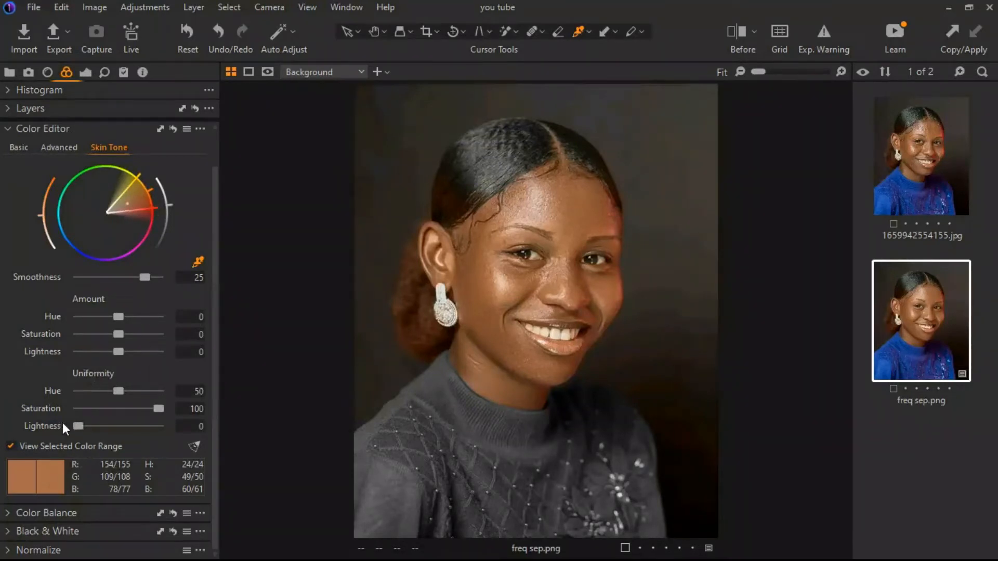
# Set the skin tone's uniformity to Hue 18 and Saturation 91, and widen the range's red edge
pyautogui.moveTo(112, 387); pyautogui.dragTo(89, 394)
pyautogui.moveTo(157, 407); pyautogui.dragTo(154, 408)
pyautogui.moveTo(162, 221); pyautogui.dragTo(161, 226)
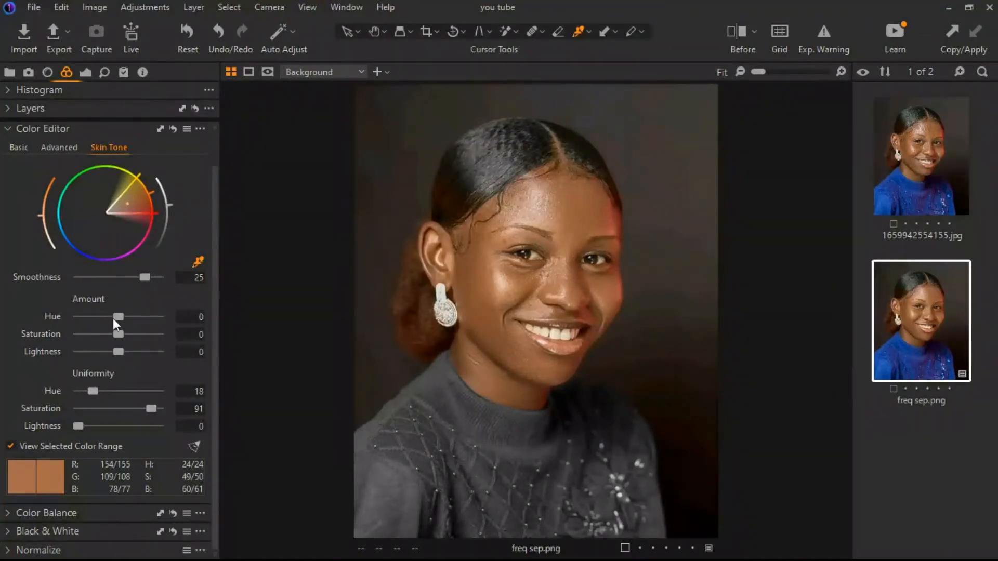
# Compare the portrait before and after in split view, and turn off the selected colour range preview
pyautogui.click(740, 32)
pyautogui.moveTo(541, 312); pyautogui.dragTo(428, 364)
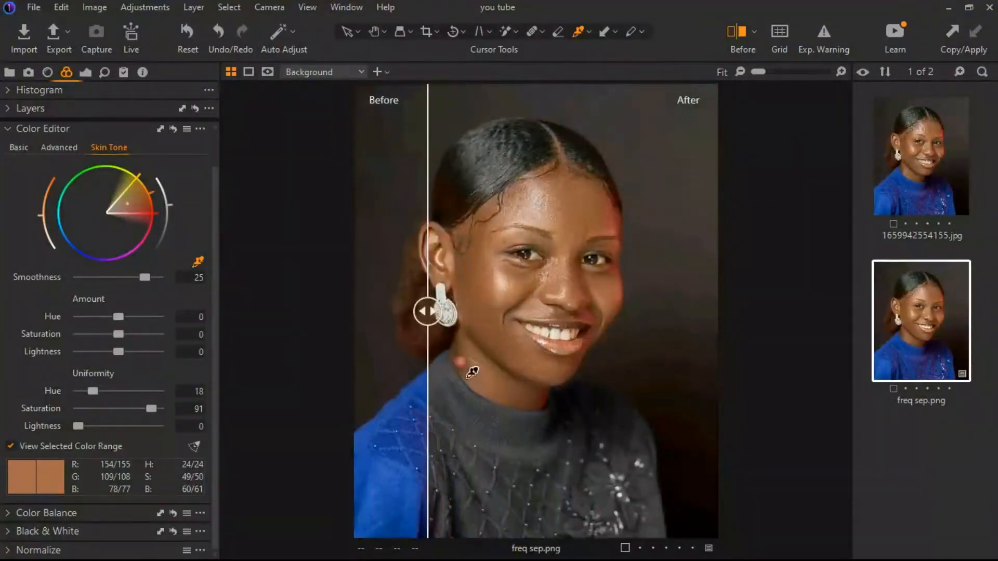
pyautogui.moveTo(429, 312); pyautogui.dragTo(345, 314)
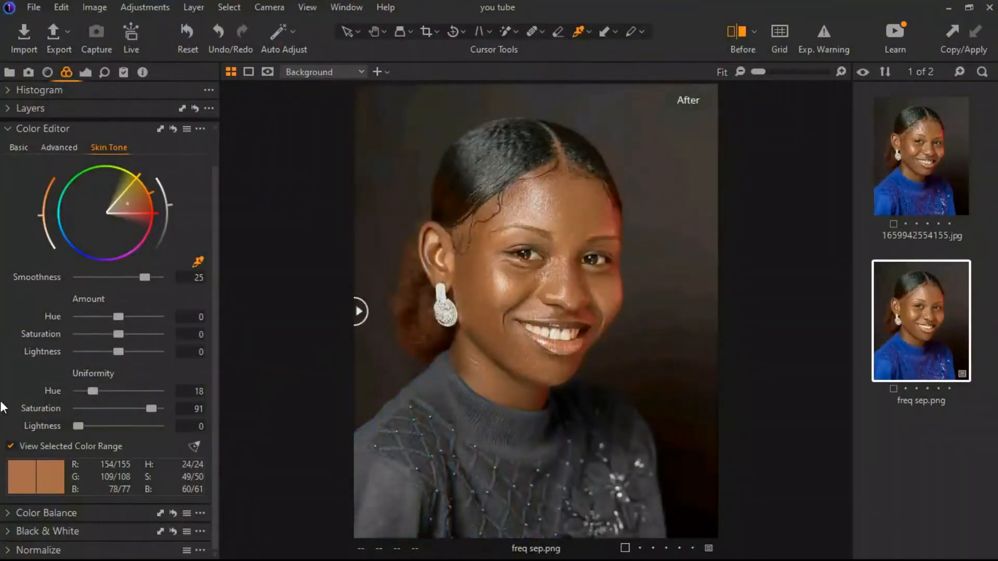
pyautogui.click(10, 446)
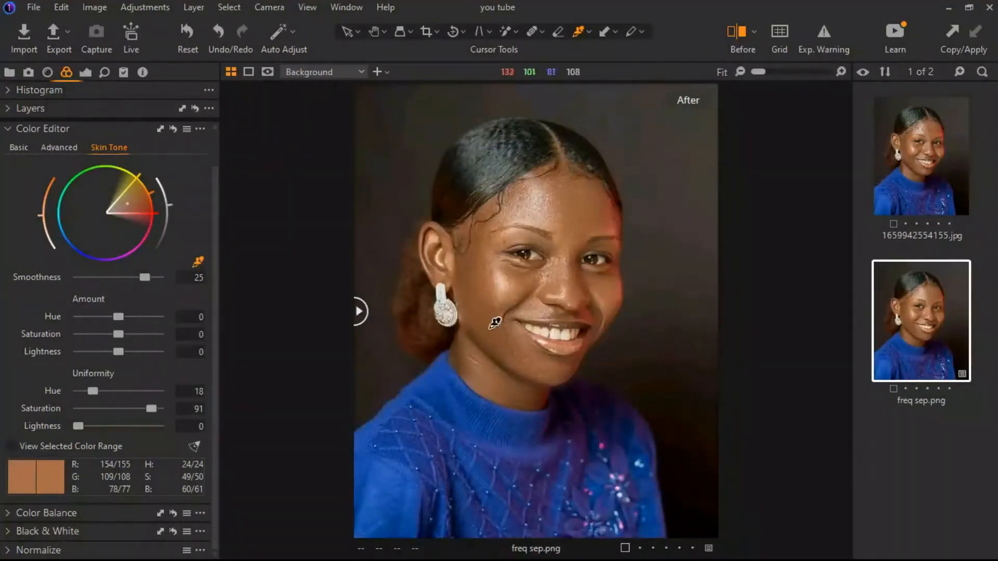
# Collapse the Color Editor and turn off the before/after split view of the portrait
pyautogui.click(18, 148)
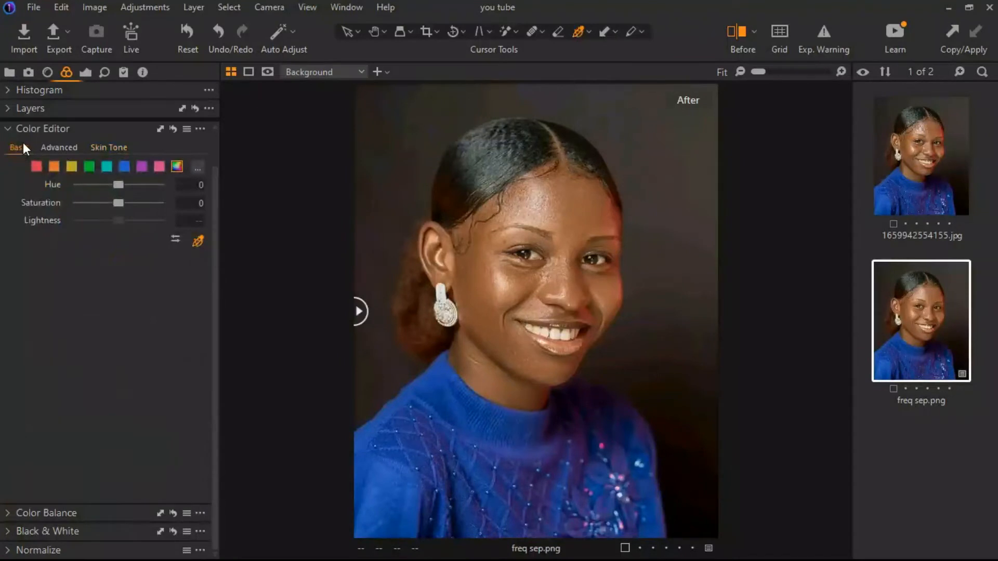
pyautogui.click(58, 147)
pyautogui.click(8, 129)
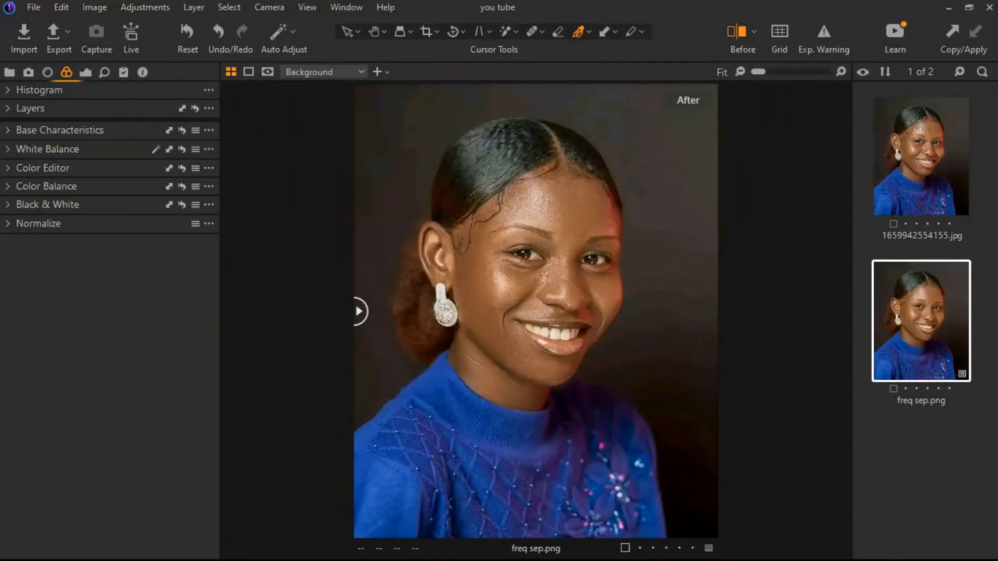
pyautogui.click(737, 31)
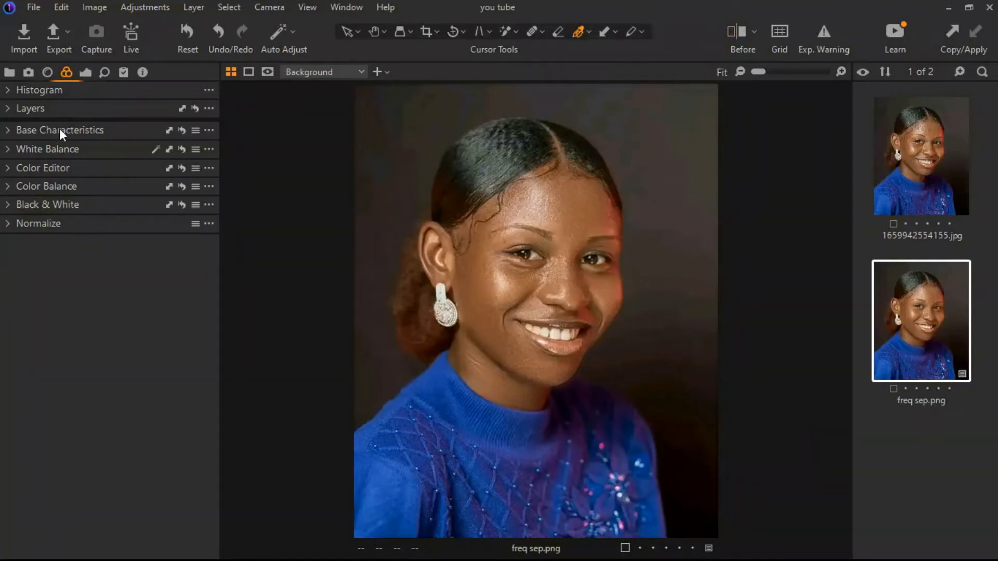
# Add a new empty adjustment layer above the Background layer
pyautogui.click(7, 106)
pyautogui.click(7, 106)
pyautogui.click(7, 106)
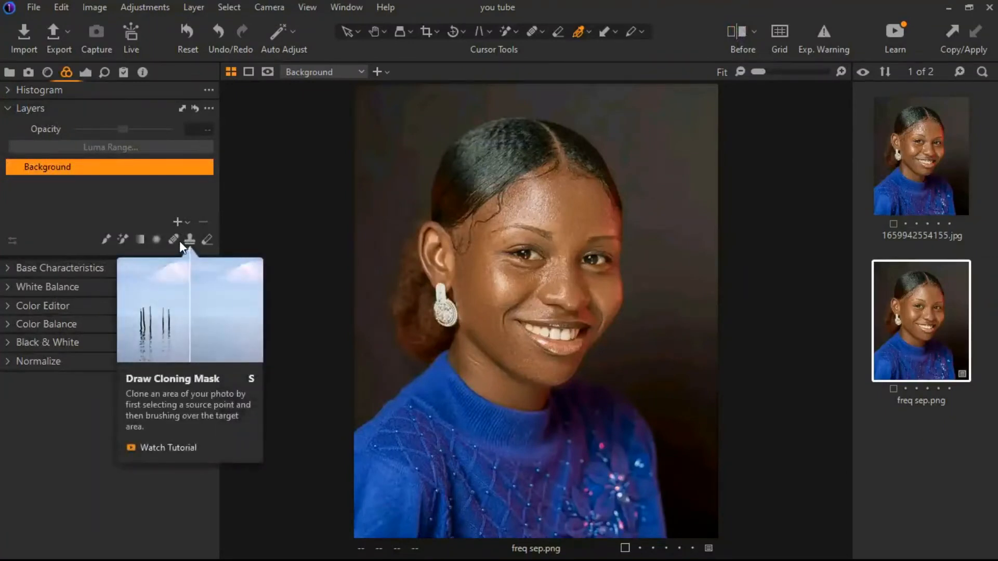
pyautogui.click(185, 224)
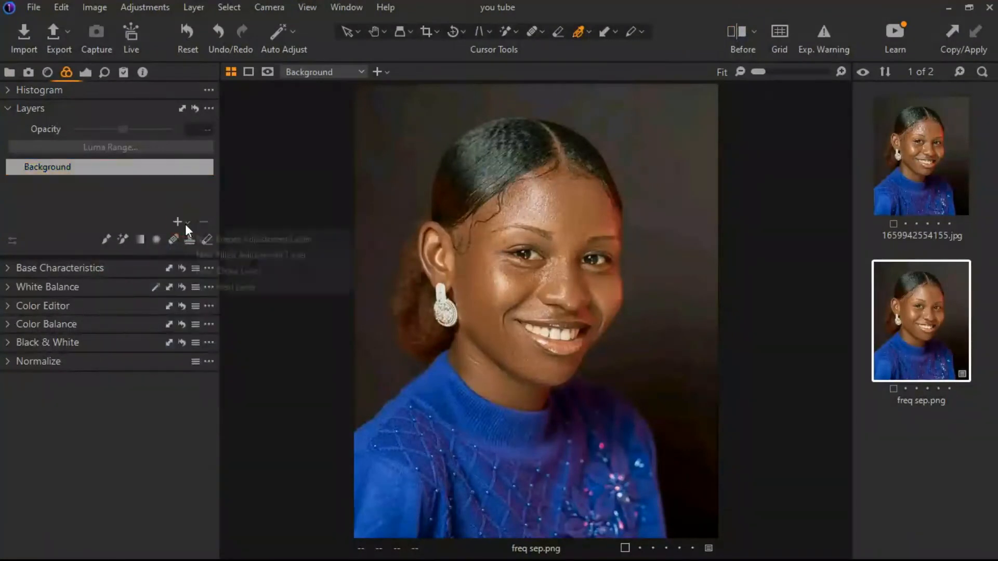
pyautogui.click(216, 240)
# Try masking the facial skin on the adjustment layer with the Magic Brush, and undo the mask
pyautogui.click(121, 239)
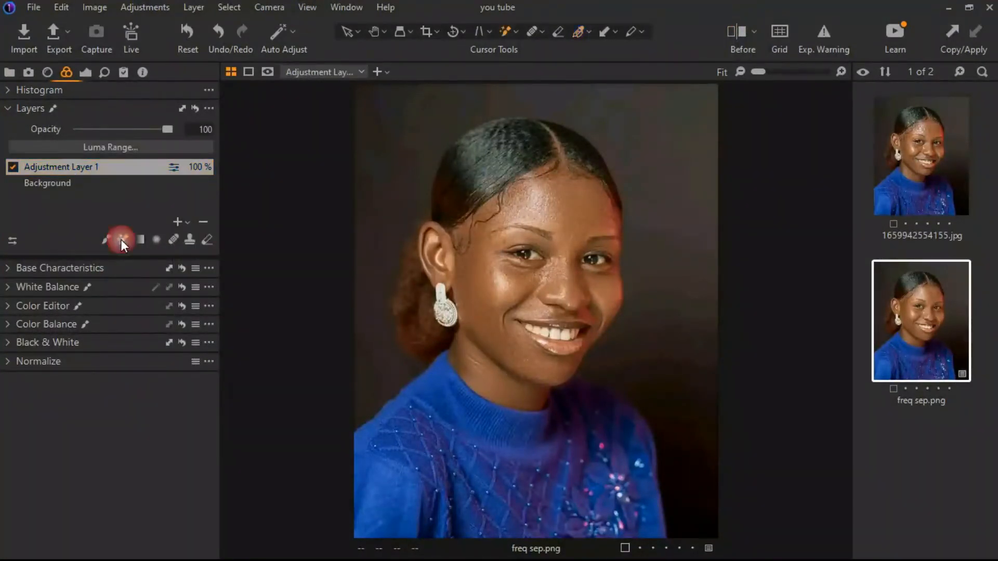
pyautogui.click(581, 352)
pyautogui.click(542, 237)
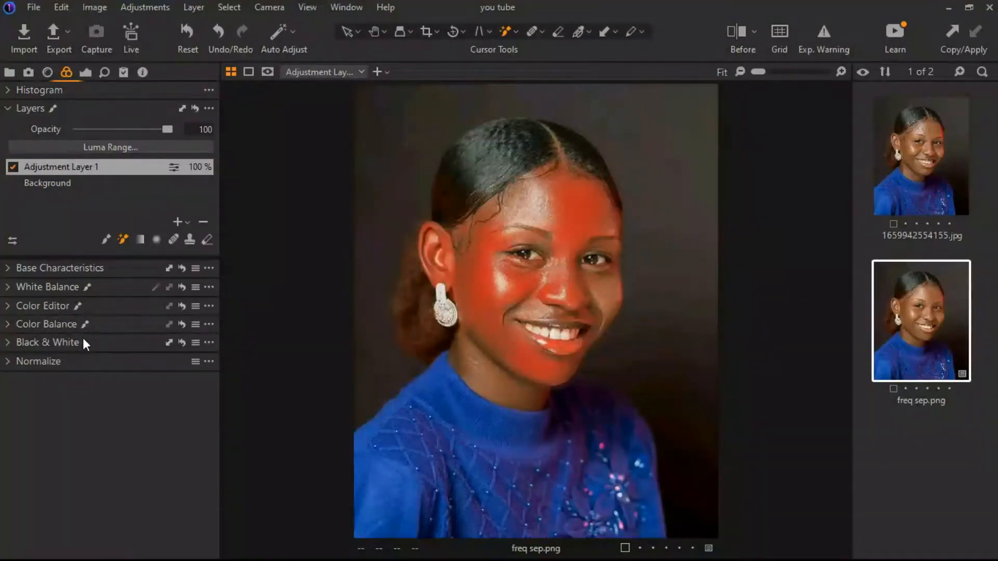
pyautogui.hotkey('ctrl', 'z')
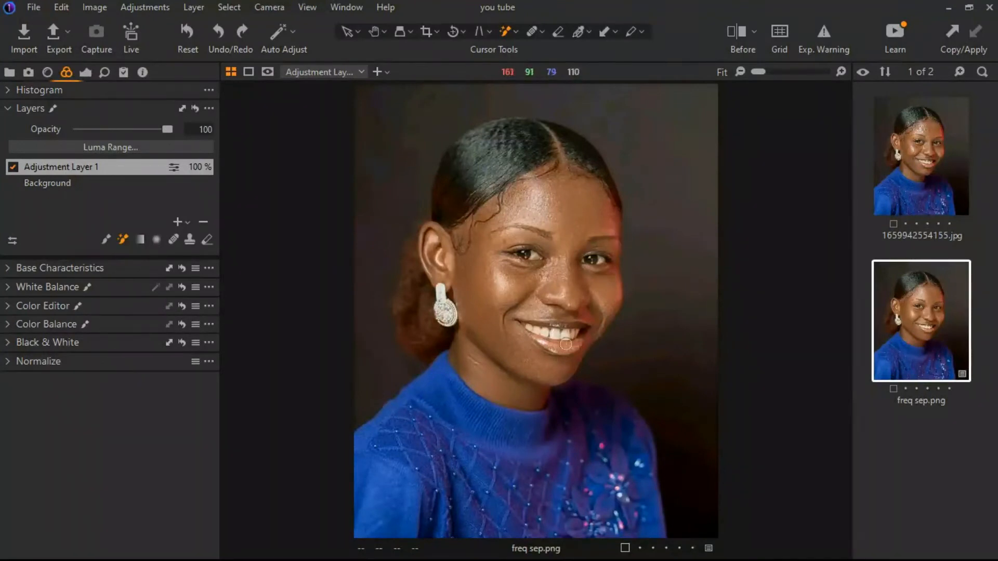
# Set the overall Saturation of the adjustment layer to 33.5 in the basic Color Editor
pyautogui.click(10, 309)
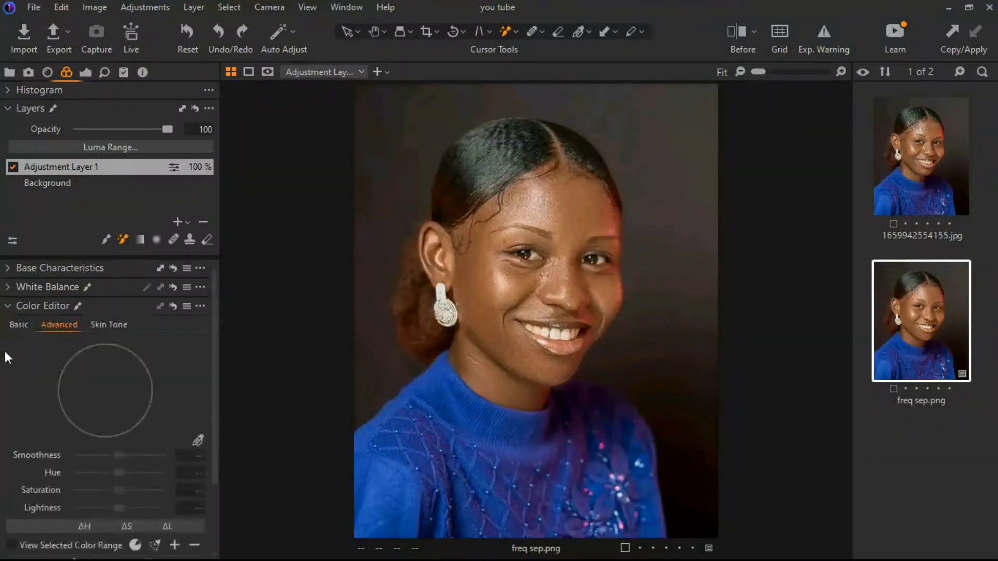
pyautogui.click(19, 326)
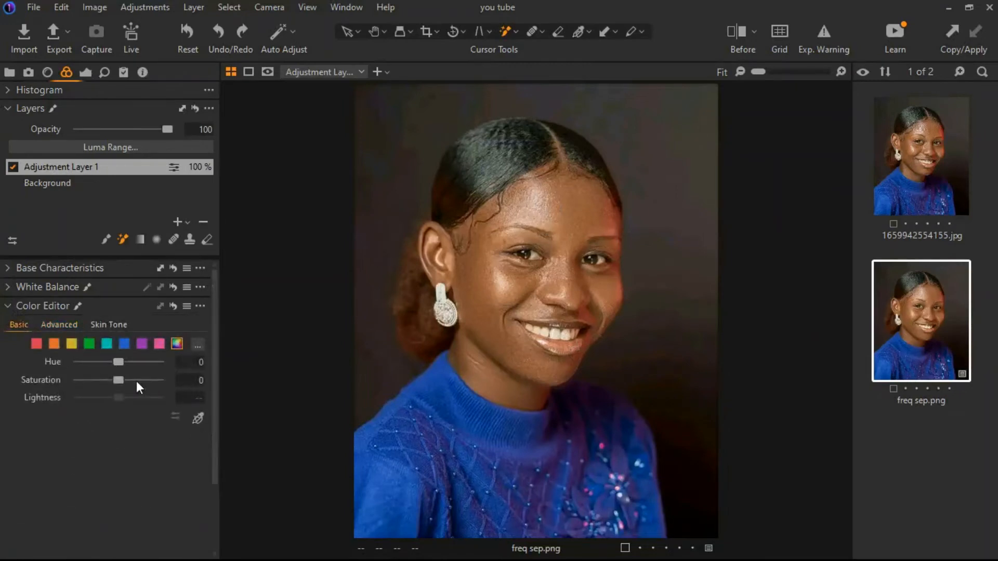
pyautogui.moveTo(121, 381)
pyautogui.mouseDown()
pyautogui.moveTo(144, 373)
pyautogui.moveTo(138, 381)
pyautogui.mouseUp()
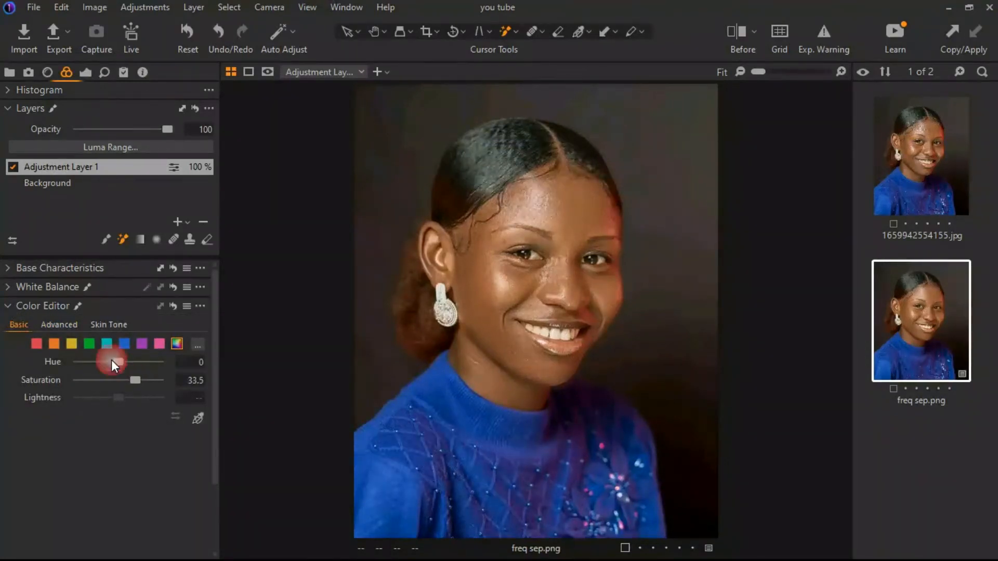
# Turn off Adjustment Layer 1 and select the Background layer to work on its skin tone settings
pyautogui.click(103, 324)
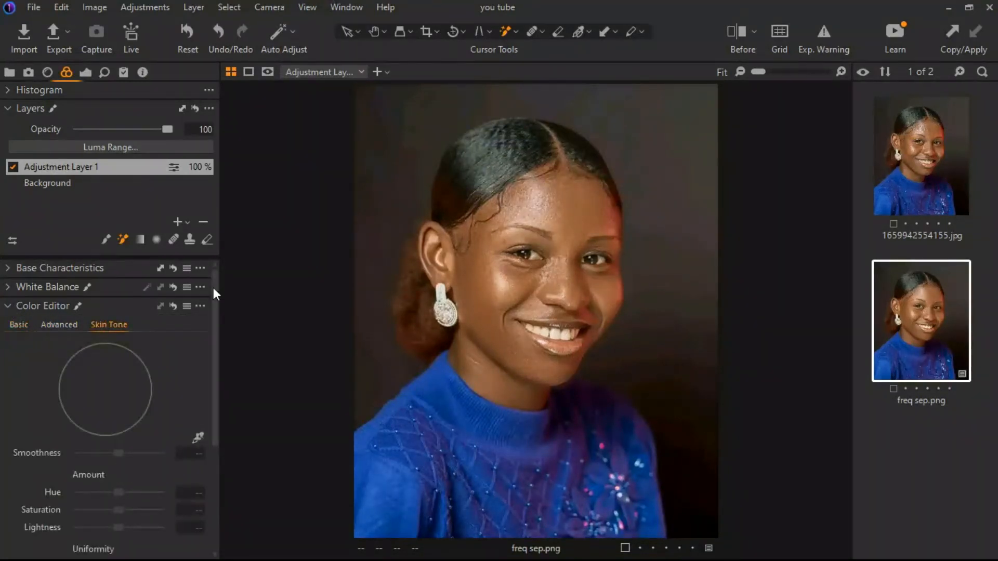
pyautogui.click(14, 168)
pyautogui.click(30, 178)
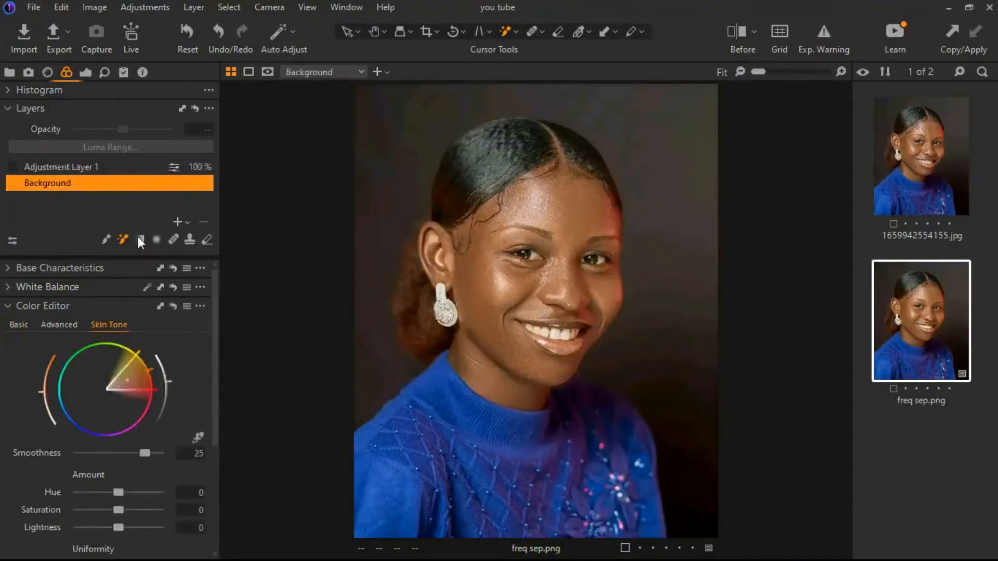
# Try skin tone Amounts of Hue 0.6 and Saturation 10.9 on the Background layer, and compare the portrait with the original image
pyautogui.moveTo(218, 351); pyautogui.dragTo(216, 418)
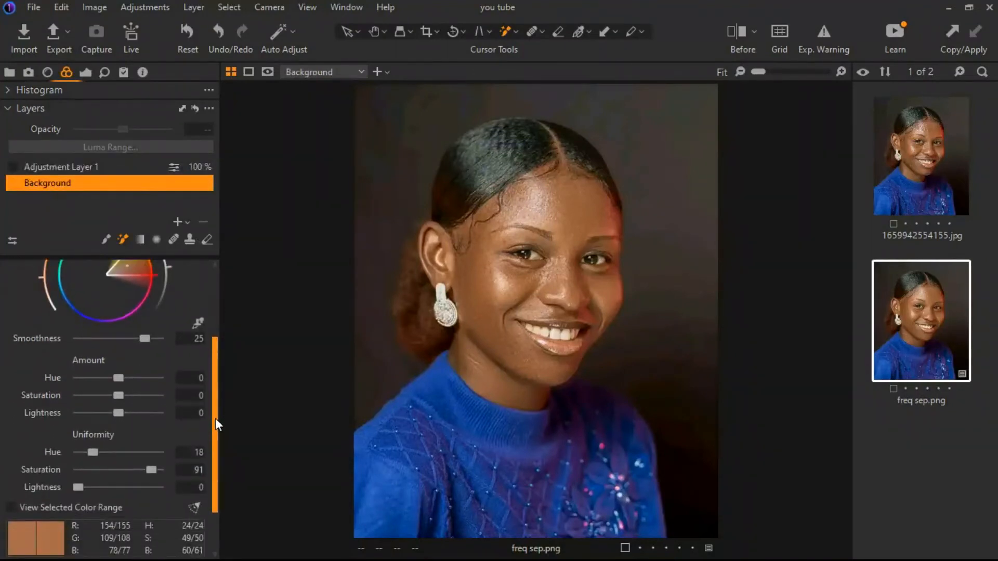
pyautogui.click(163, 396)
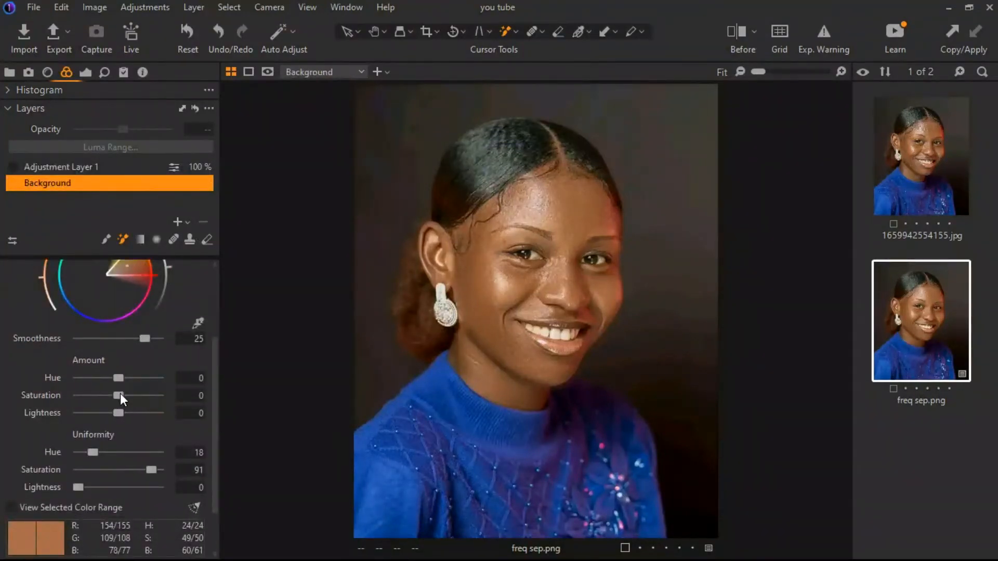
pyautogui.moveTo(120, 394); pyautogui.dragTo(133, 390)
pyautogui.moveTo(133, 391); pyautogui.dragTo(133, 391)
pyautogui.moveTo(117, 377); pyautogui.dragTo(87, 390)
pyautogui.moveTo(86, 390); pyautogui.dragTo(188, 386)
pyautogui.doubleClick(159, 378)
pyautogui.moveTo(129, 393)
pyautogui.mouseDown()
pyautogui.moveTo(138, 393)
pyautogui.moveTo(130, 373)
pyautogui.mouseUp()
pyautogui.moveTo(132, 376); pyautogui.dragTo(126, 383)
pyautogui.moveTo(133, 394); pyautogui.dragTo(131, 394)
pyautogui.click(895, 117)
pyautogui.click(938, 319)
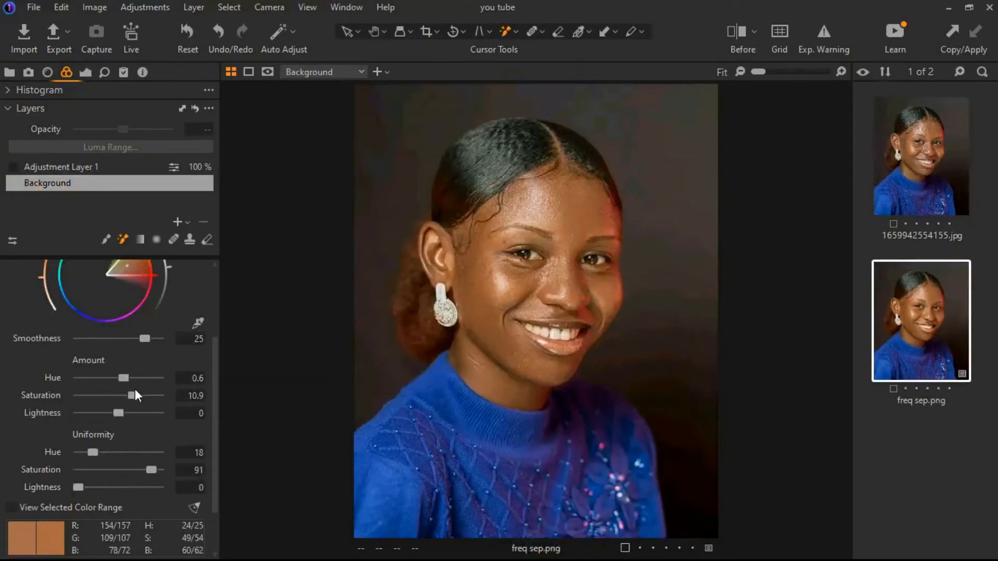
# Set the skin tone's Saturation amount to 7.1 and its Hue uniformity to 45, and collapse the Color Editor and Layers tools
pyautogui.moveTo(132, 395); pyautogui.dragTo(127, 397)
pyautogui.moveTo(93, 451); pyautogui.dragTo(115, 454)
pyautogui.moveTo(213, 406); pyautogui.dragTo(210, 334)
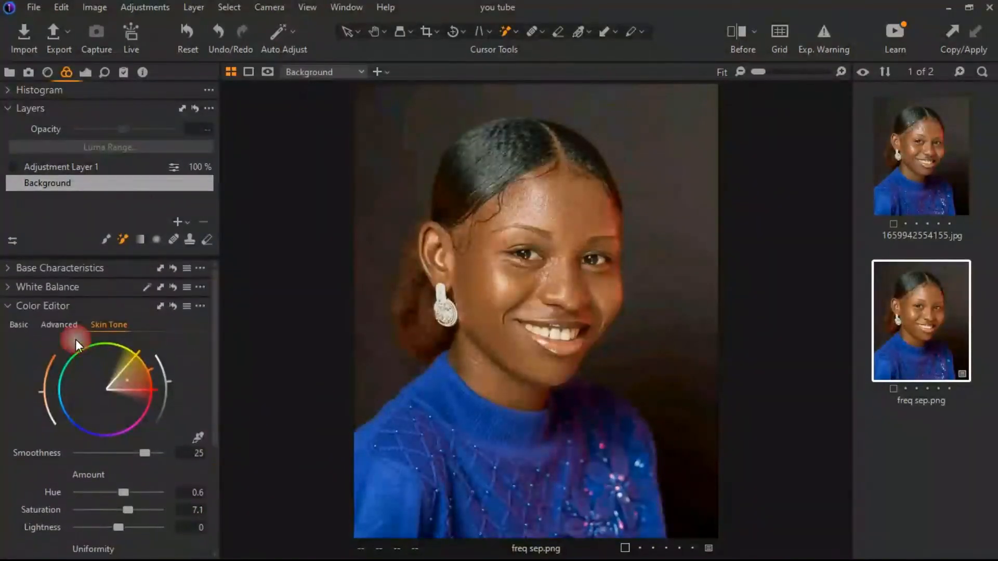
pyautogui.click(52, 325)
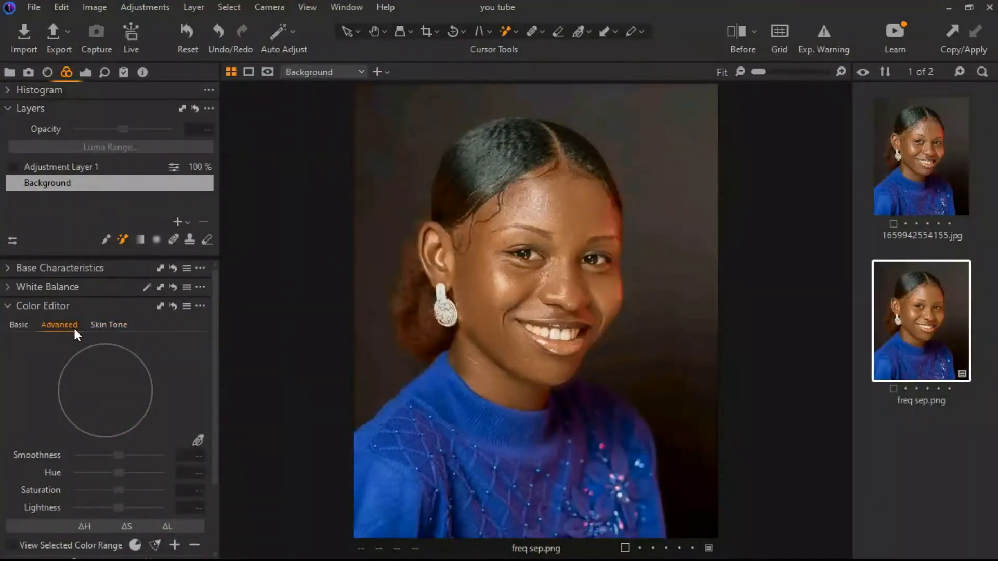
pyautogui.click(8, 306)
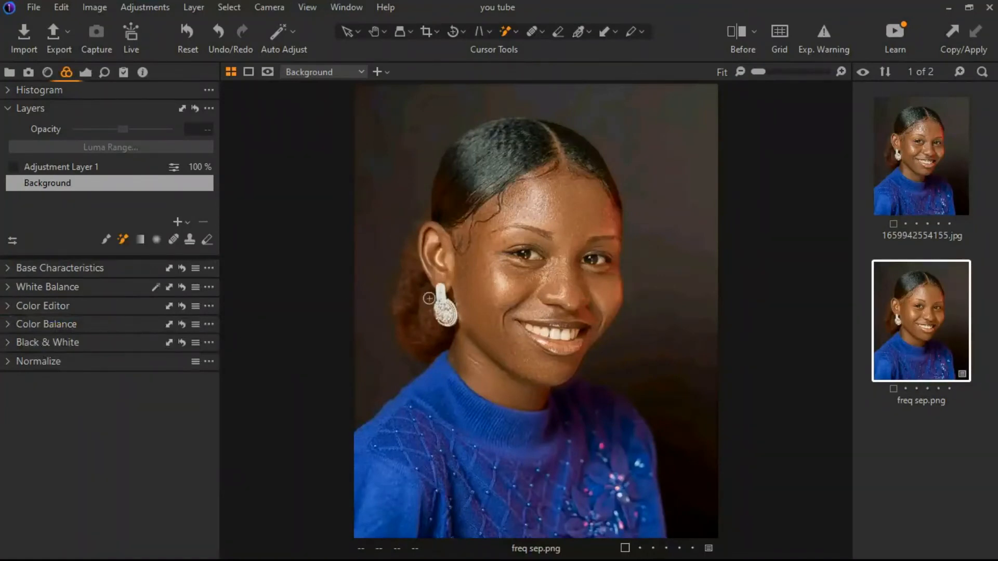
pyautogui.click(8, 109)
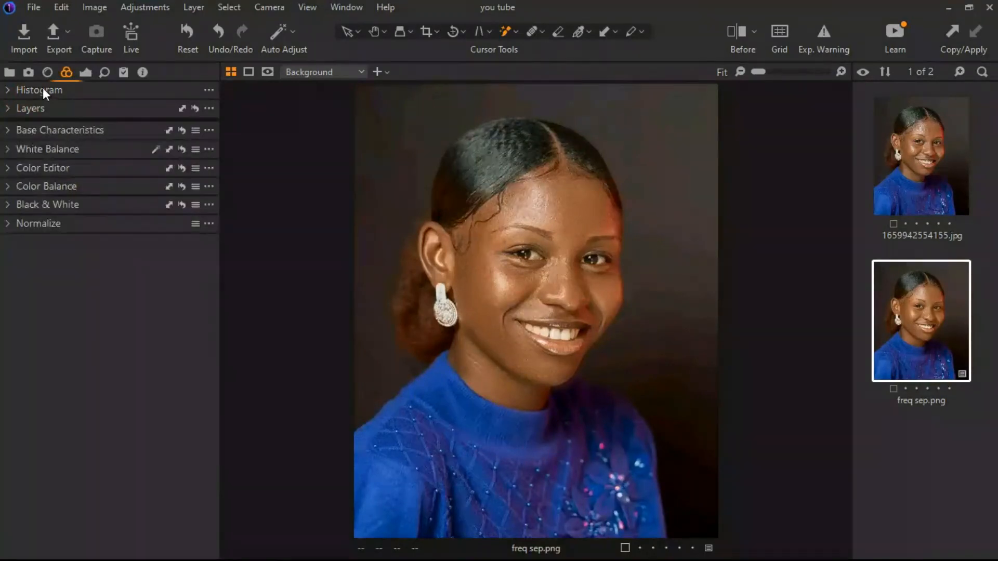
# Darken the portrait slightly by setting Exposure to -0.07 and Brightness to -3
pyautogui.click(89, 72)
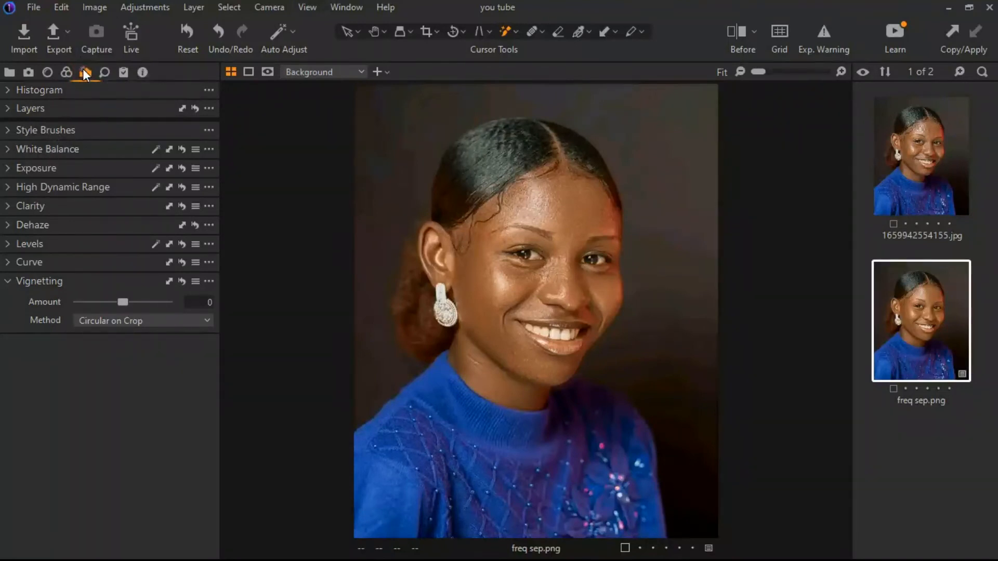
pyautogui.click(8, 169)
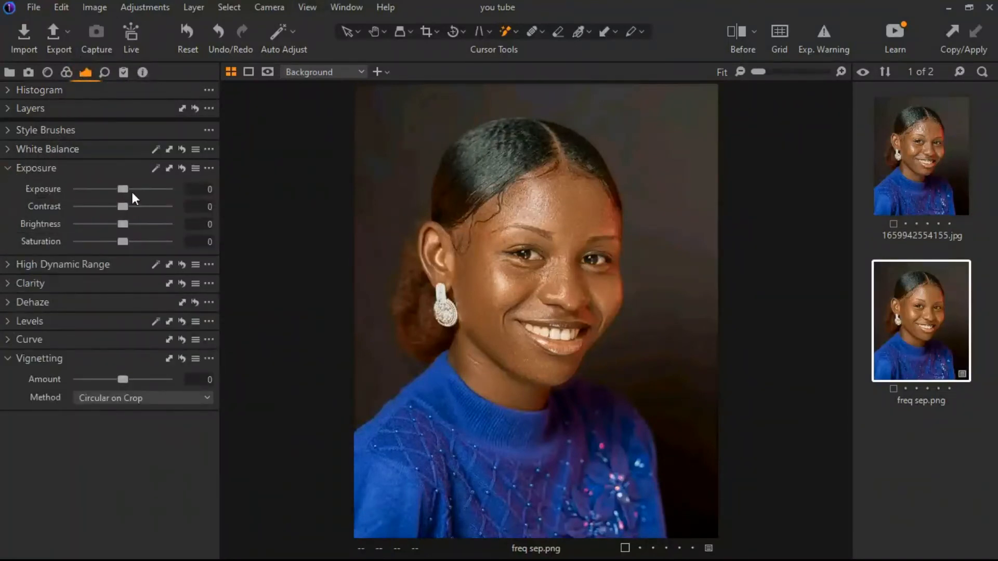
pyautogui.moveTo(124, 189); pyautogui.dragTo(124, 188)
pyautogui.moveTo(122, 223); pyautogui.dragTo(119, 224)
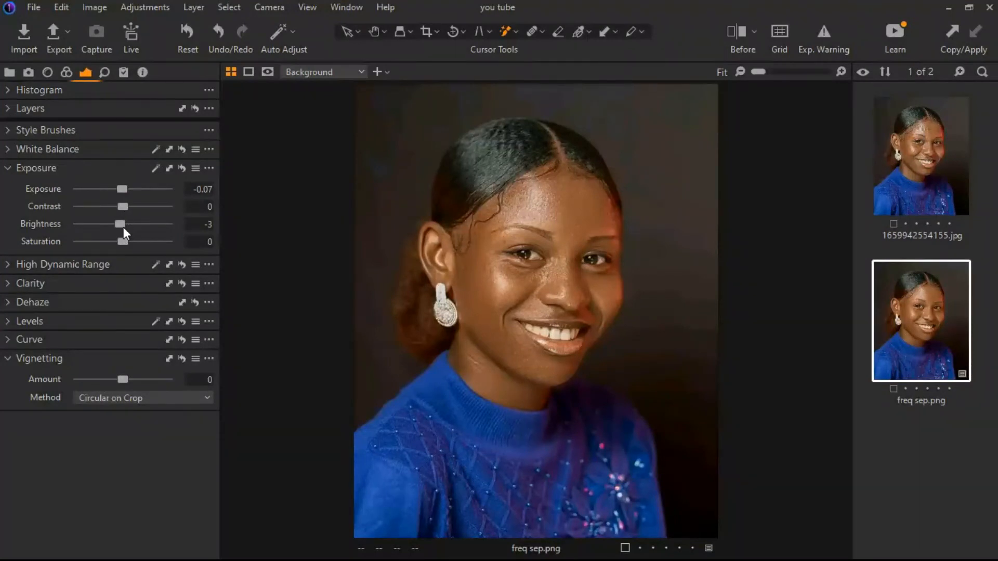
# Set Clarity and Structure to 8 each with the Natural clarity method
pyautogui.click(7, 283)
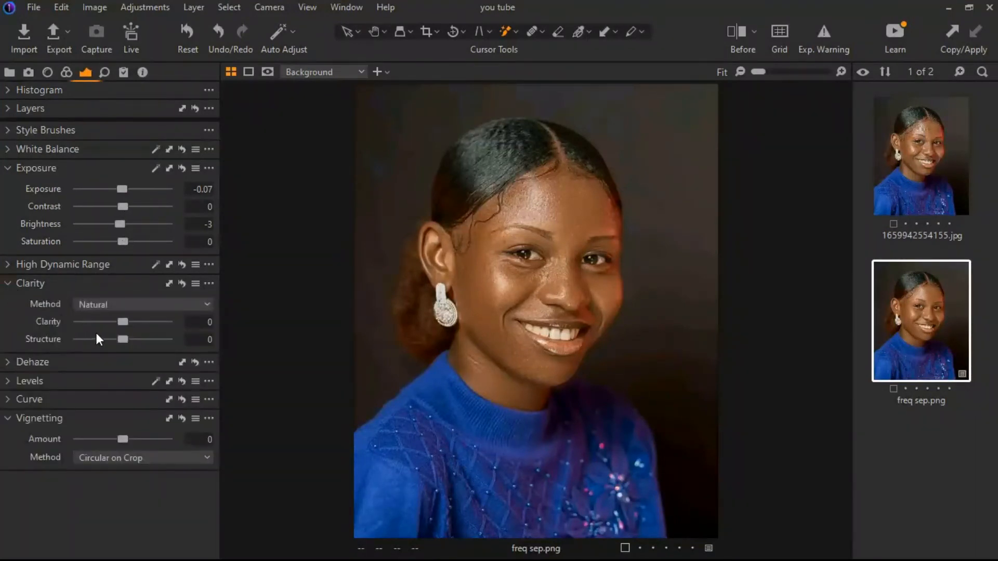
pyautogui.moveTo(123, 323); pyautogui.dragTo(127, 322)
pyautogui.click(126, 329)
pyautogui.moveTo(123, 335); pyautogui.dragTo(128, 335)
pyautogui.moveTo(127, 335); pyautogui.dragTo(127, 322)
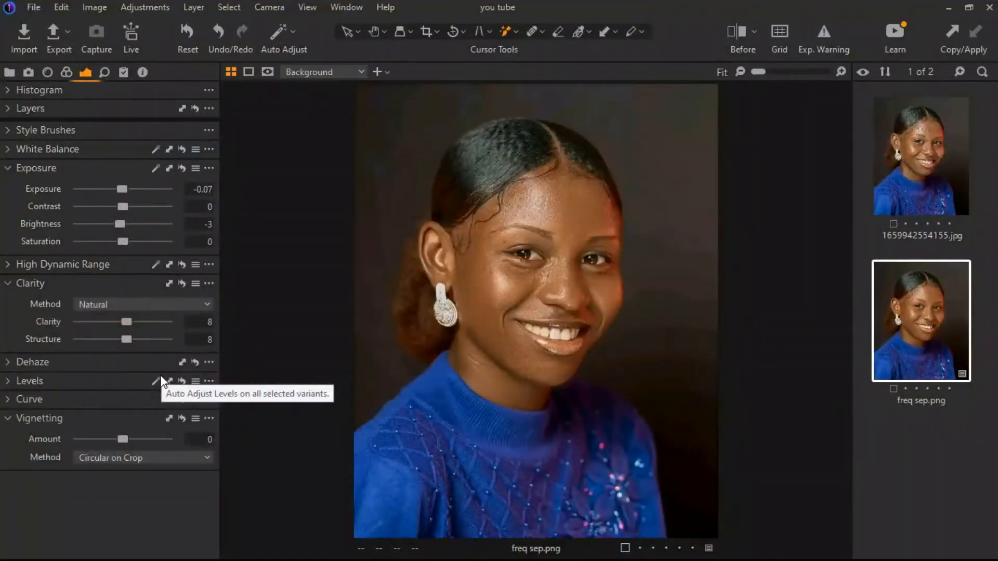
pyautogui.click(9, 284)
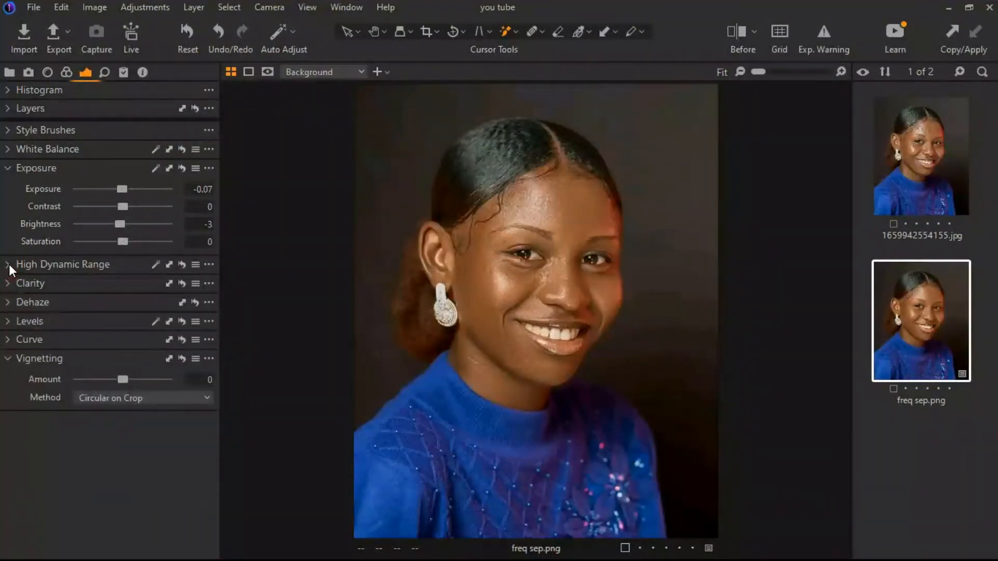
# Adjust the High Dynamic Range to Highlight -11, White -10 and Black 7
pyautogui.click(8, 264)
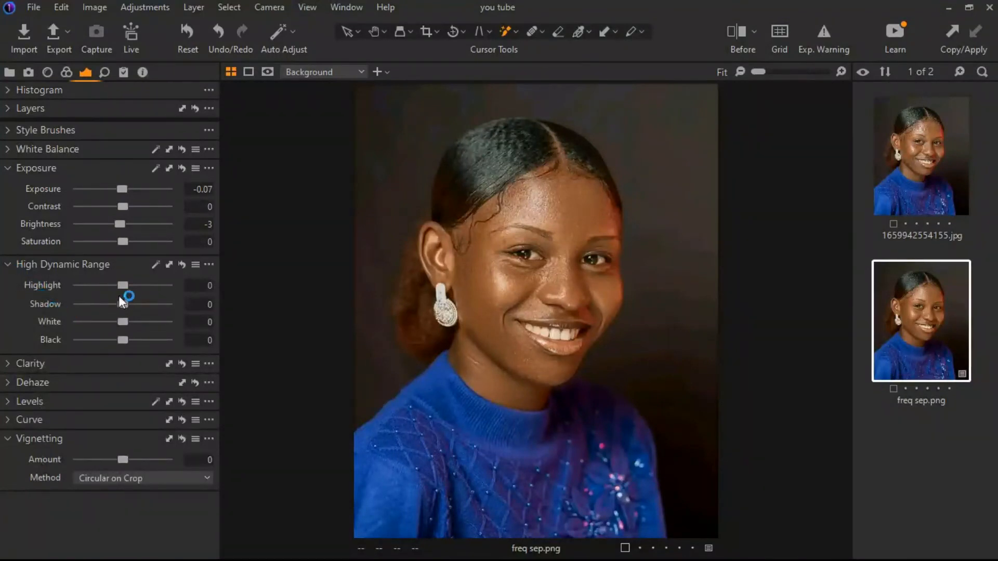
pyautogui.moveTo(122, 291)
pyautogui.mouseDown()
pyautogui.moveTo(105, 298)
pyautogui.moveTo(116, 289)
pyautogui.mouseUp()
pyautogui.moveTo(122, 323); pyautogui.dragTo(118, 326)
pyautogui.moveTo(127, 344); pyautogui.dragTo(129, 344)
# Compare the edited freq sep.png with the original portrait by switching between the two images several times
pyautogui.click(898, 112)
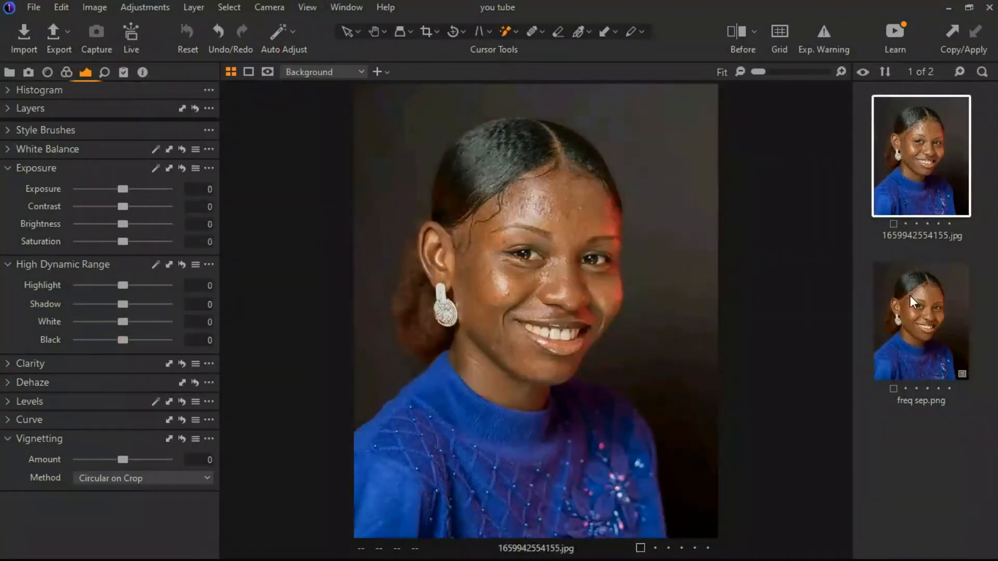
pyautogui.click(910, 295)
pyautogui.click(898, 123)
pyautogui.click(901, 316)
pyautogui.click(893, 185)
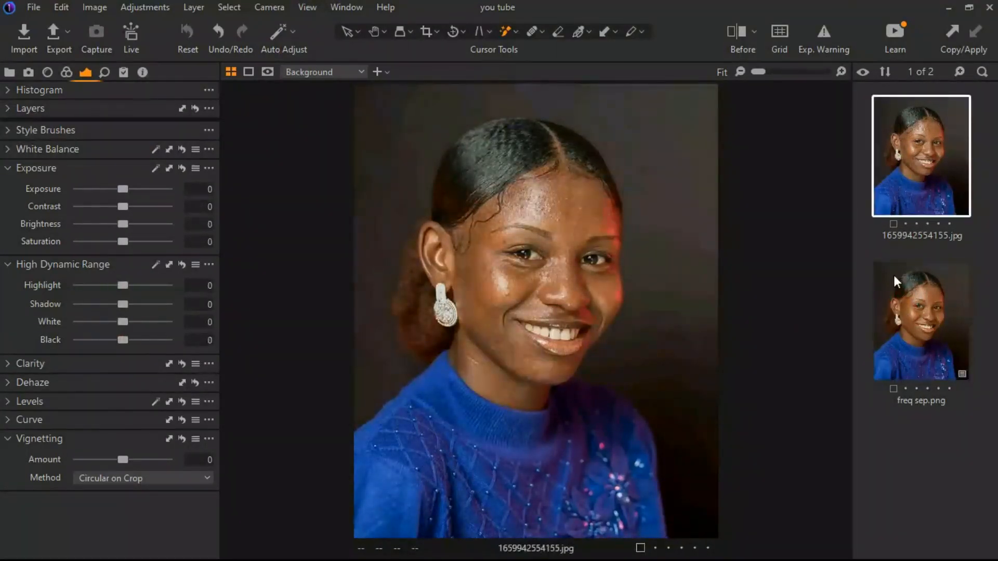
pyautogui.click(902, 317)
pyautogui.click(890, 164)
pyautogui.click(896, 305)
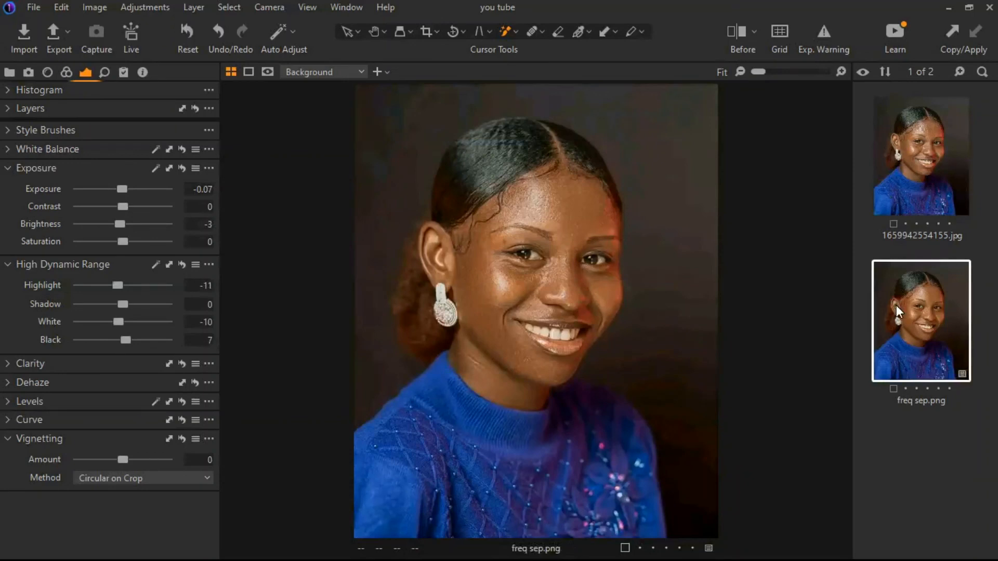
# Set the skin tone Amount in the Color Editor to Hue -0.2 and Saturation 1.6
pyautogui.click(65, 68)
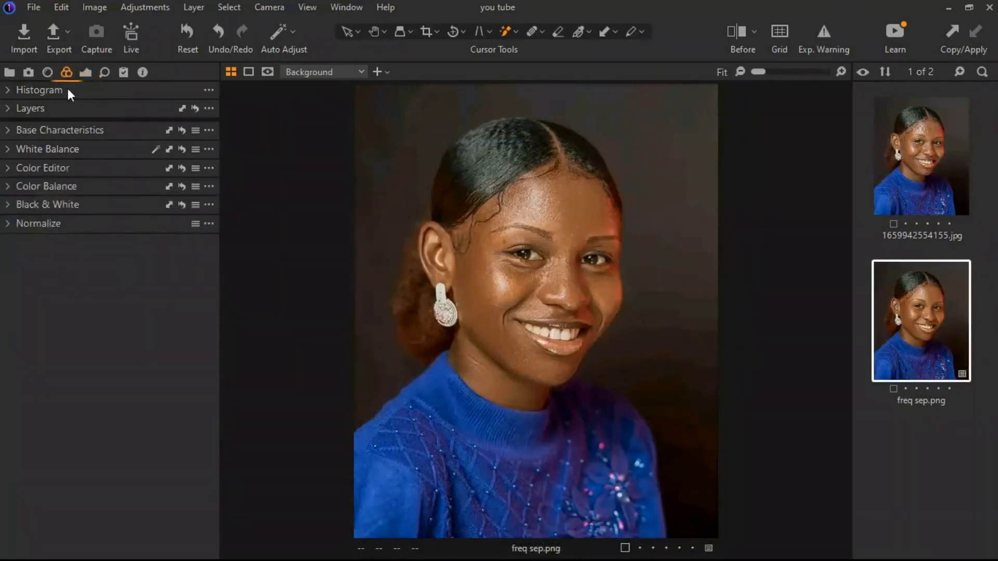
pyautogui.click(8, 171)
pyautogui.click(106, 186)
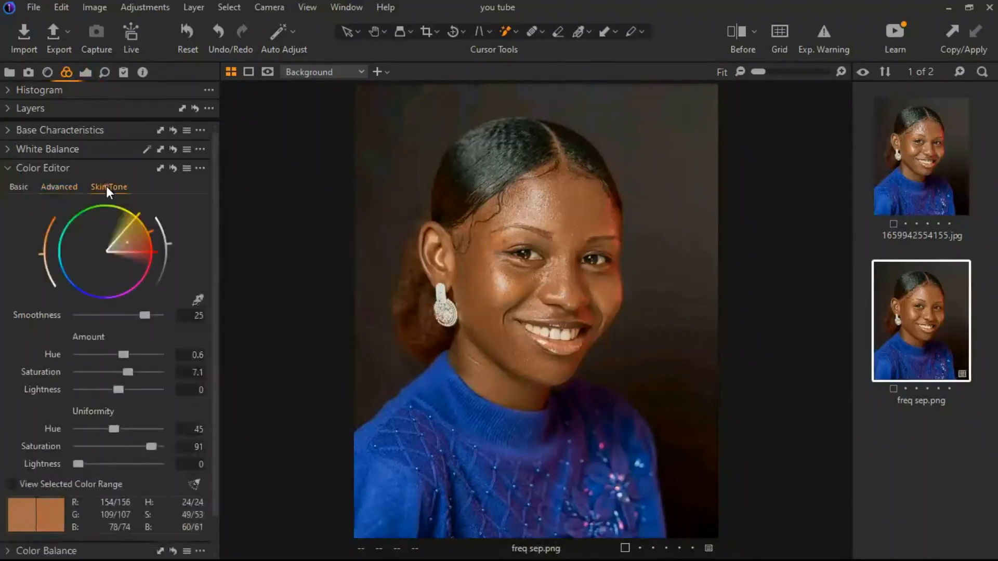
pyautogui.moveTo(123, 354); pyautogui.dragTo(116, 354)
pyautogui.moveTo(125, 372); pyautogui.dragTo(112, 379)
pyautogui.moveTo(111, 377); pyautogui.dragTo(120, 374)
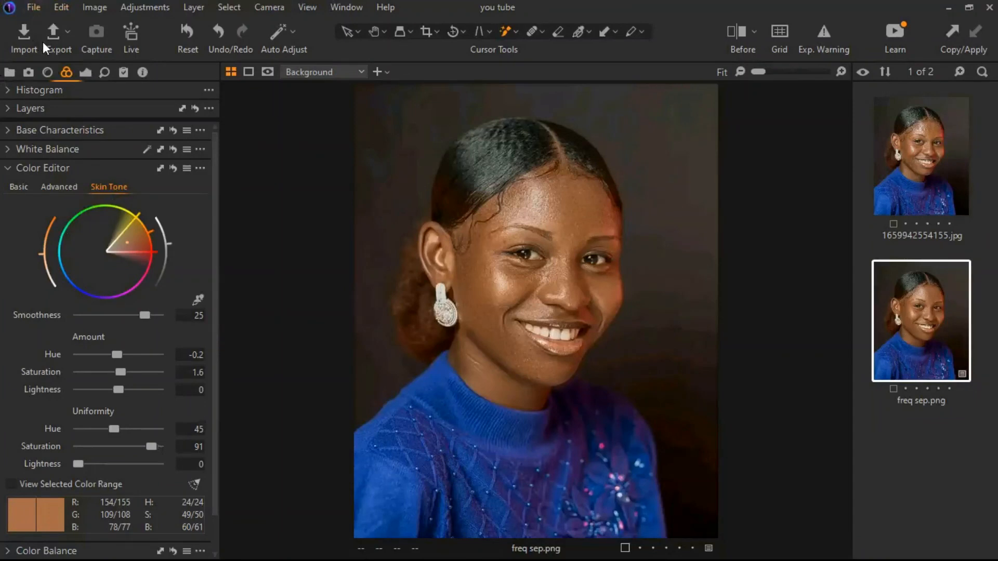
# Open the export settings for freq sep.png and enable the full-size, highest-quality JPEG recipe
pyautogui.click(55, 36)
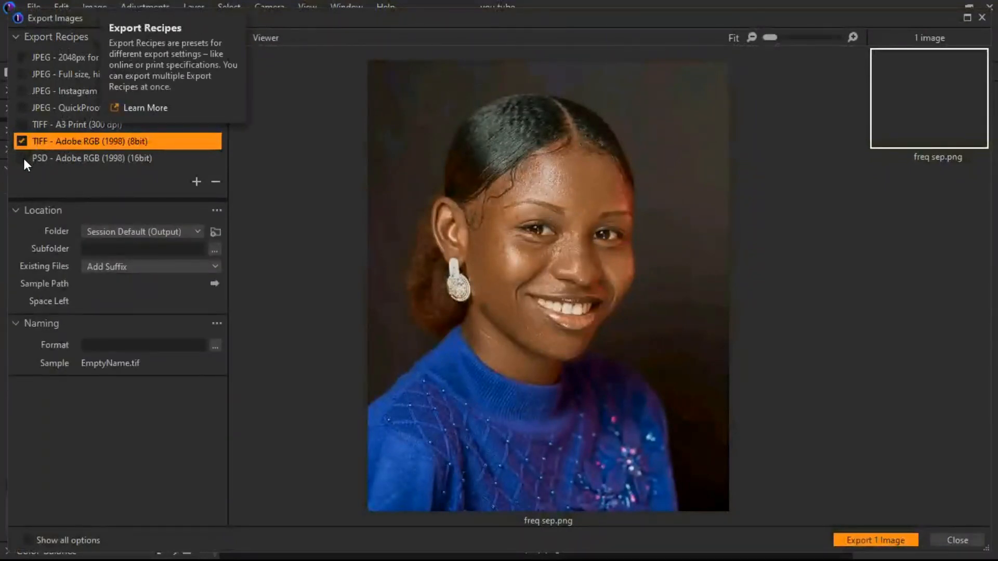
pyautogui.click(20, 76)
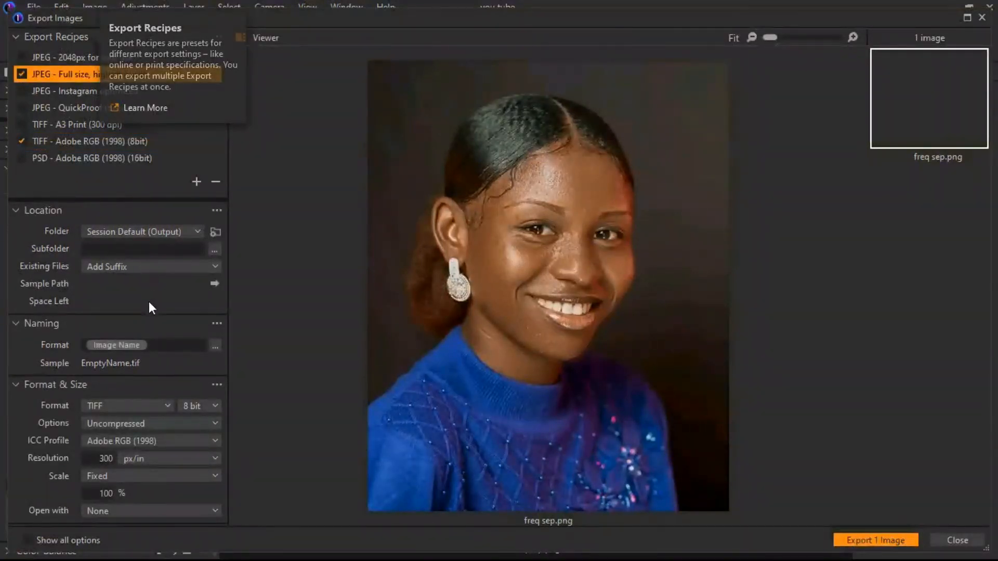
pyautogui.scroll(-2, 149, 304)
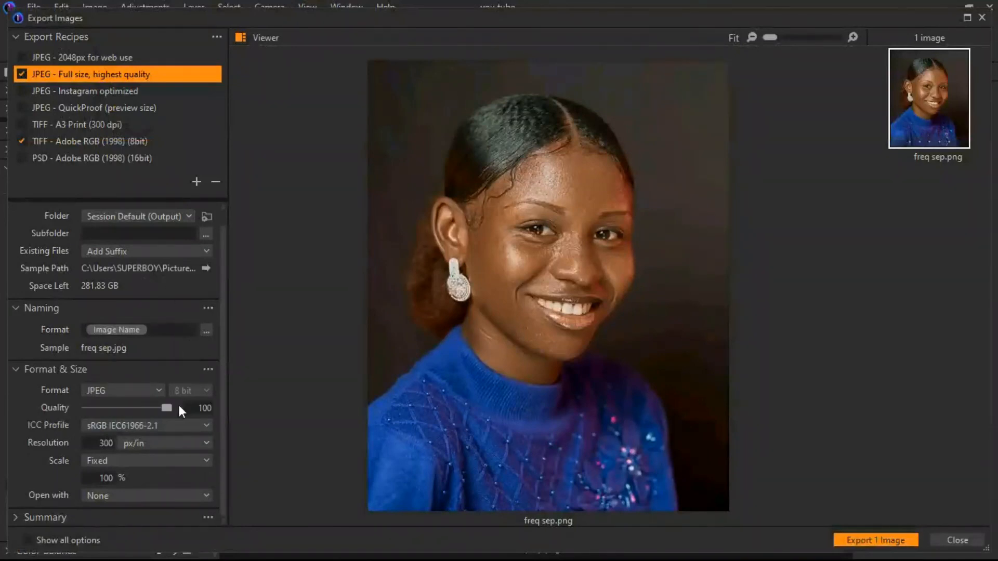